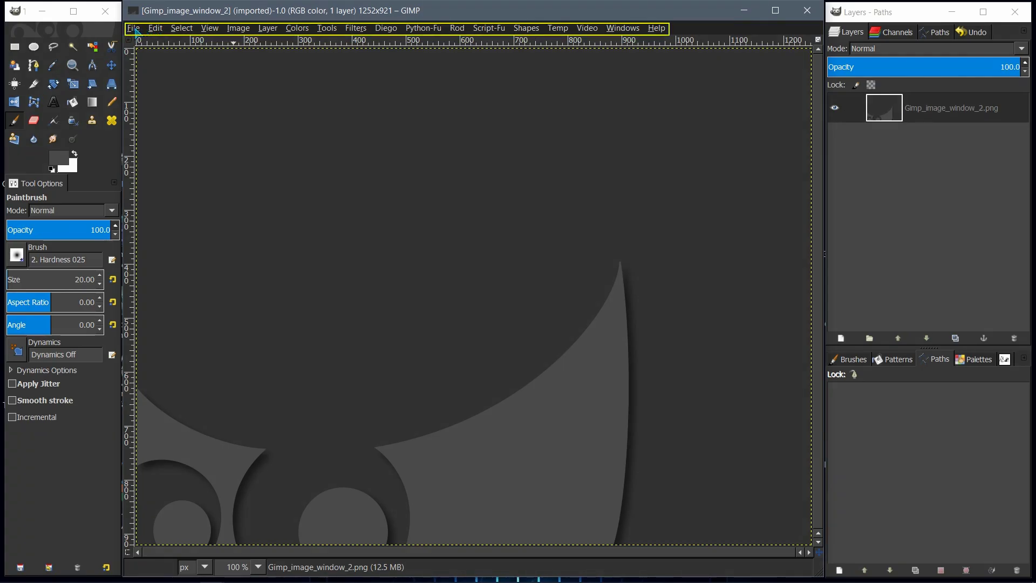
Examine the commands offered in the image window's menus, from File through Video
click(133, 29)
mouse_move(156, 31)
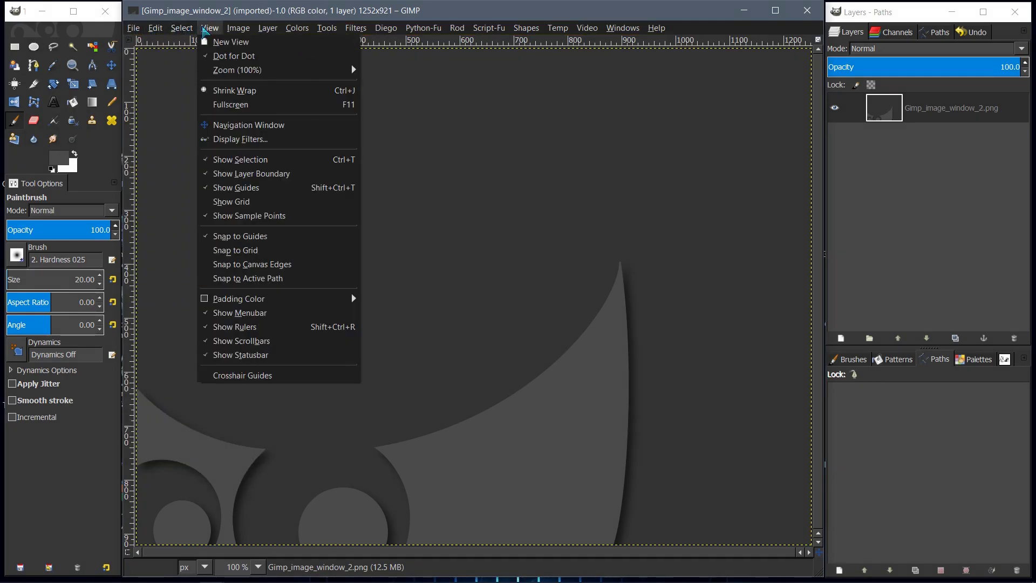
mouse_move(238, 32)
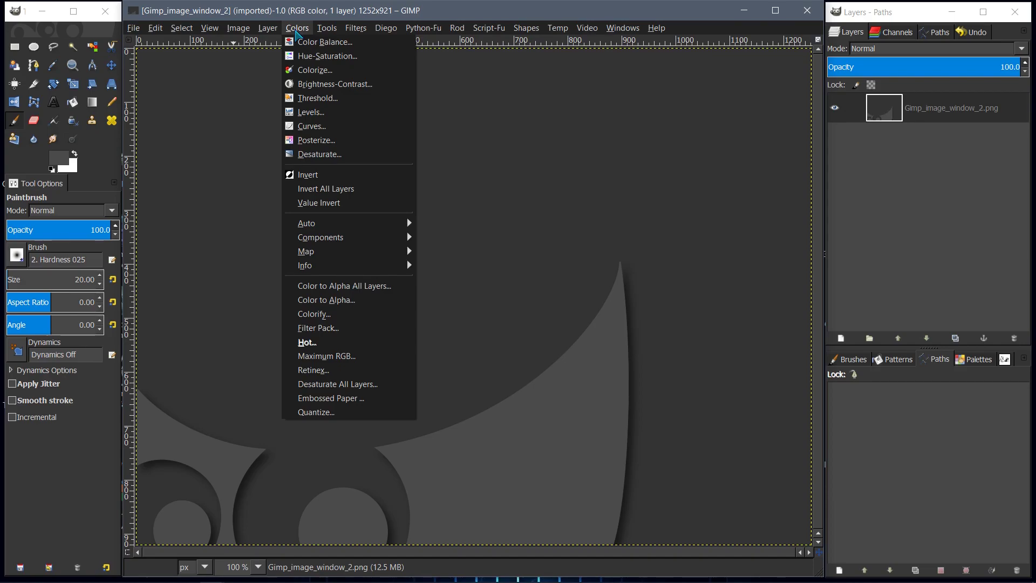
mouse_move(328, 32)
mouse_move(386, 32)
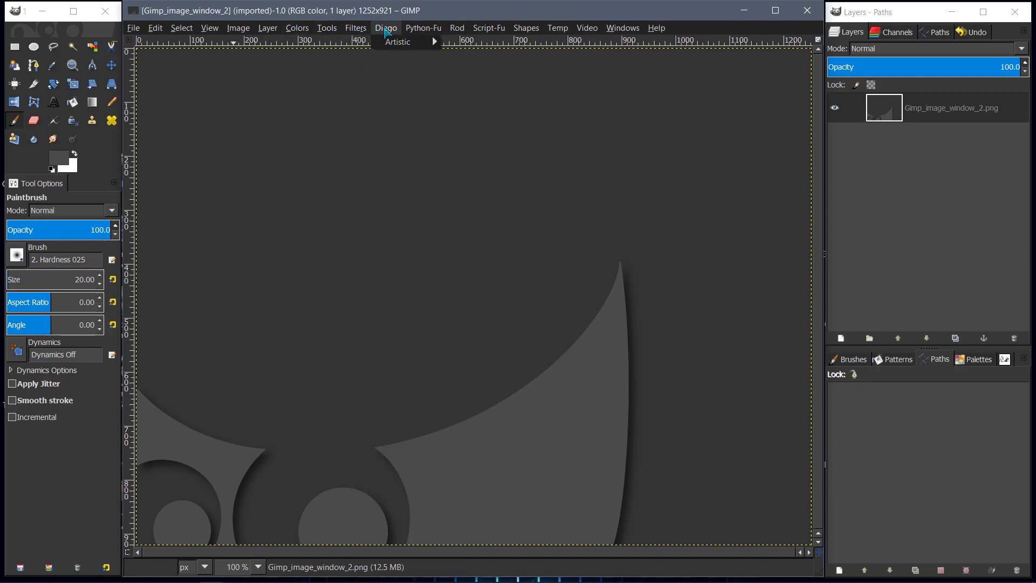
mouse_move(448, 31)
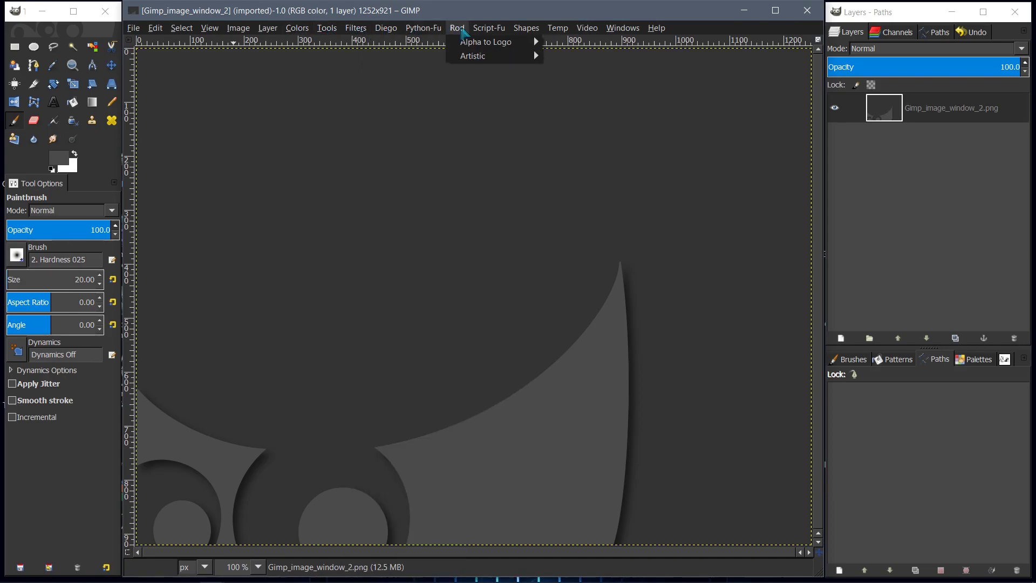
mouse_move(590, 33)
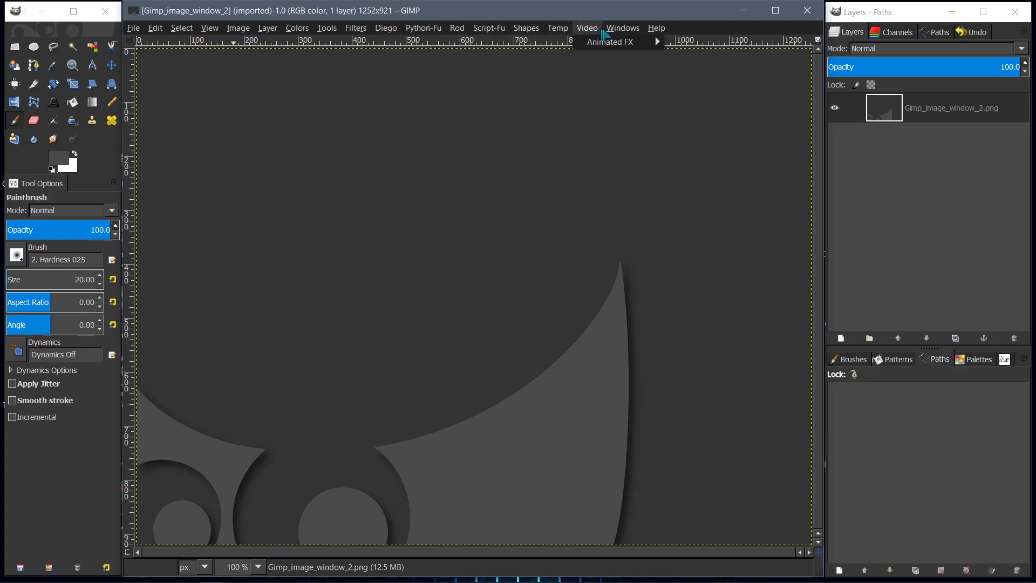
mouse_move(517, 31)
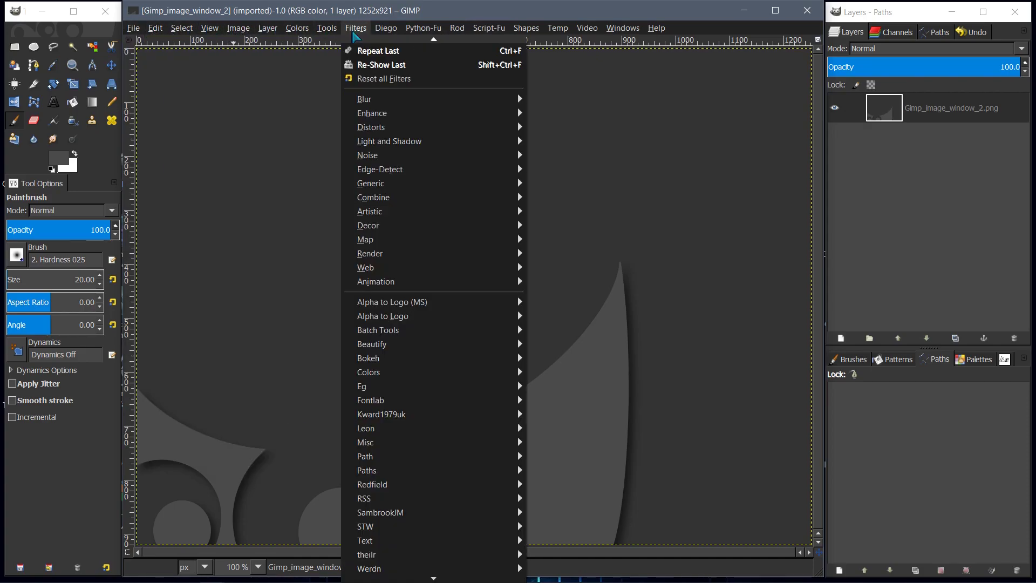
click(142, 28)
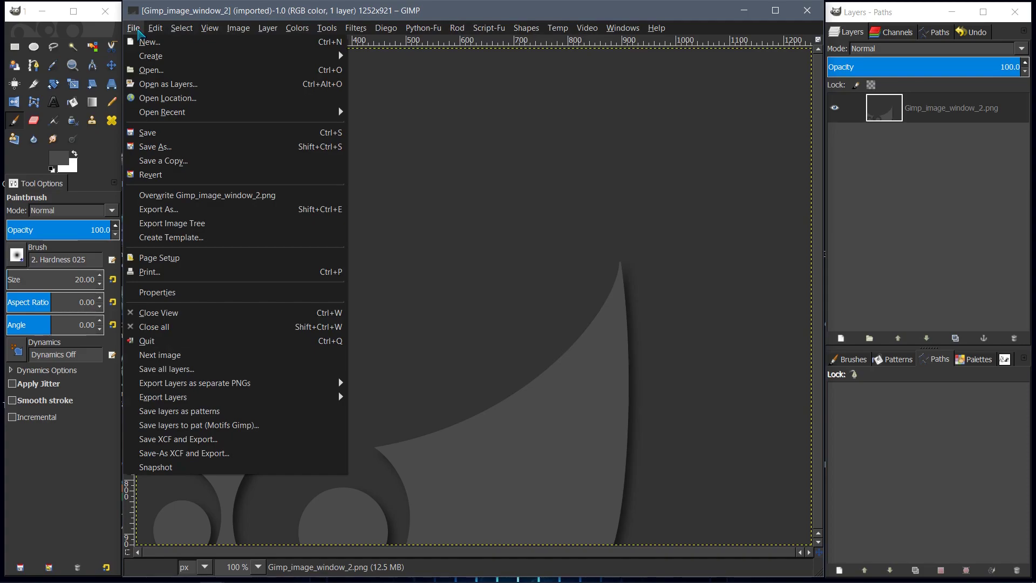
click(440, 154)
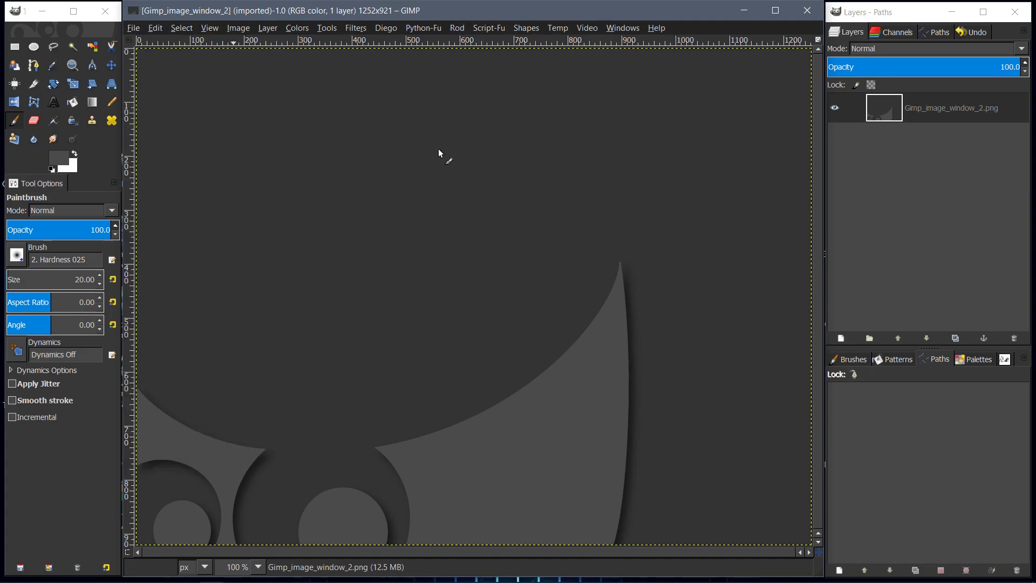
Look at the full command list as offered on the canvas and at the corner where the rulers meet
right_click(341, 158)
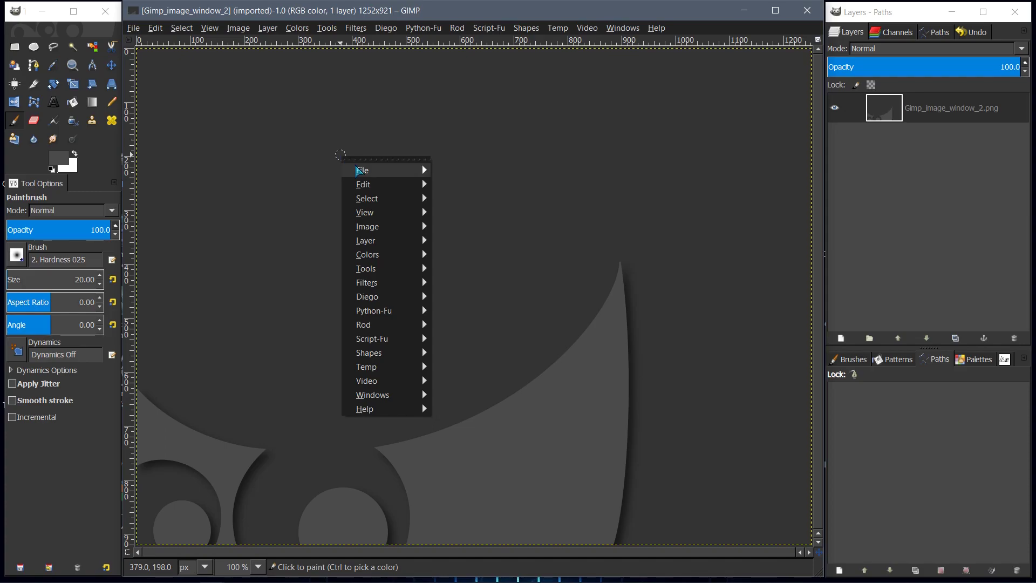
mouse_move(362, 172)
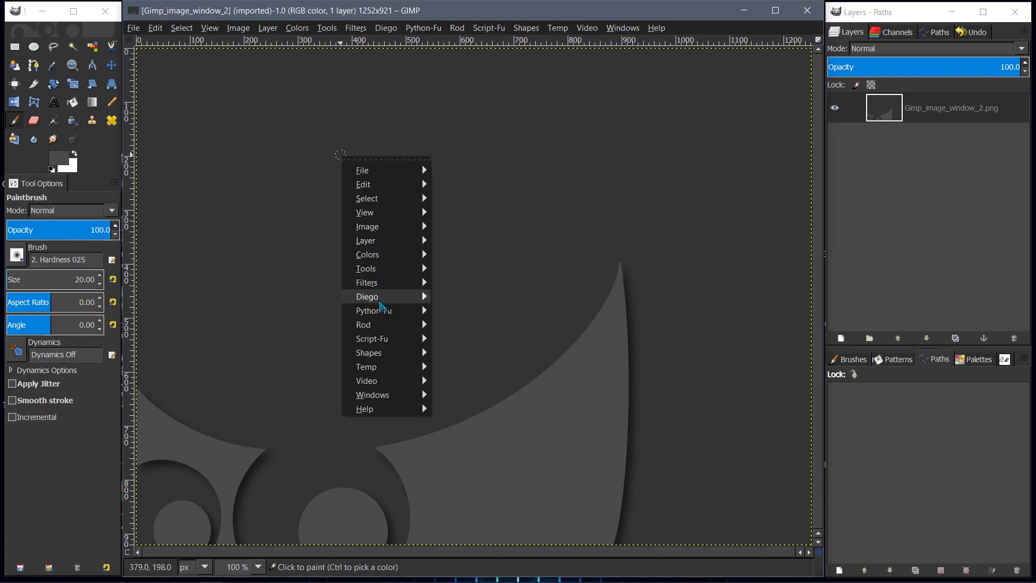
click(284, 10)
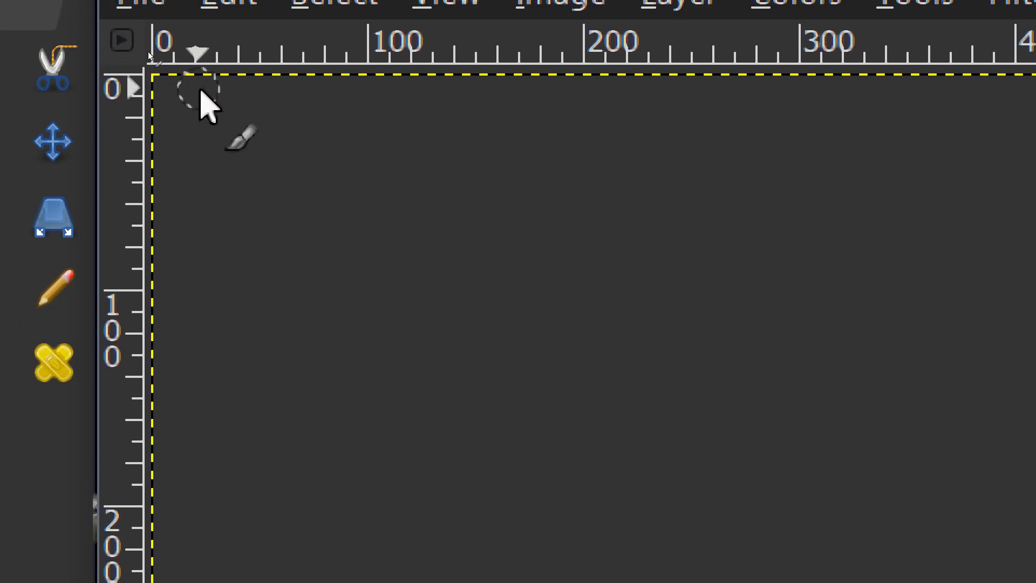
click(123, 43)
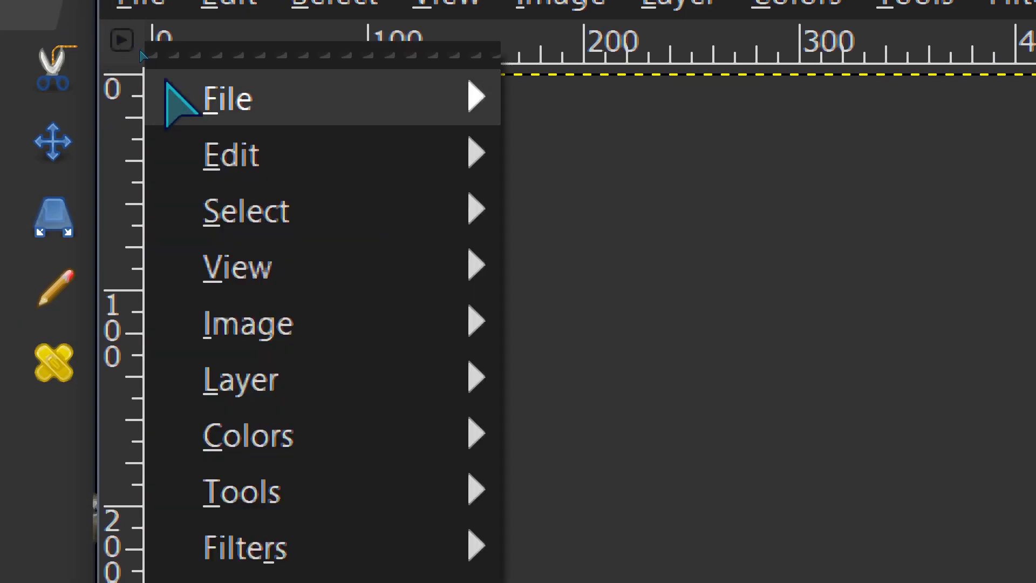
mouse_move(288, 156)
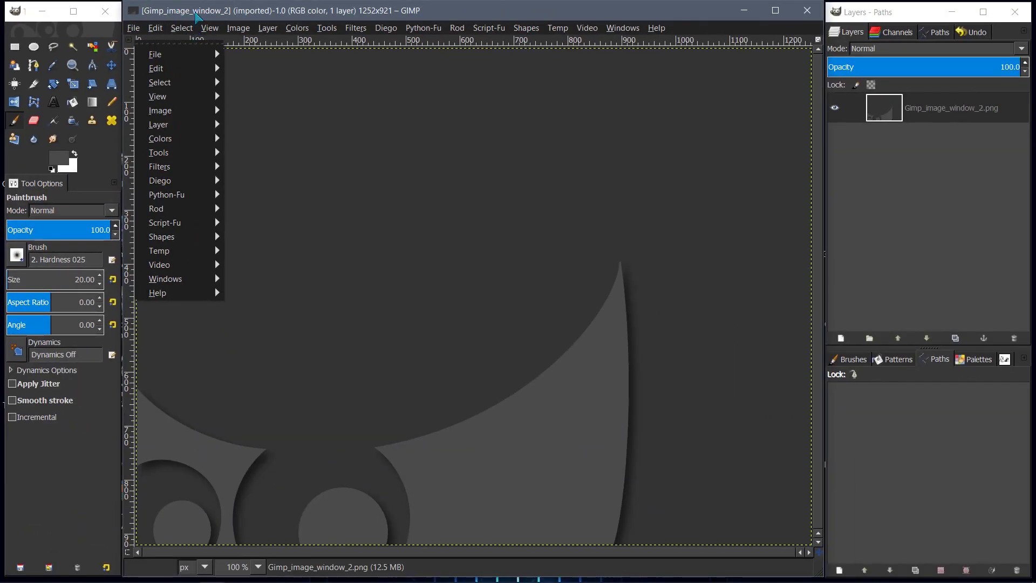
Hide the image window's menu bar
click(212, 34)
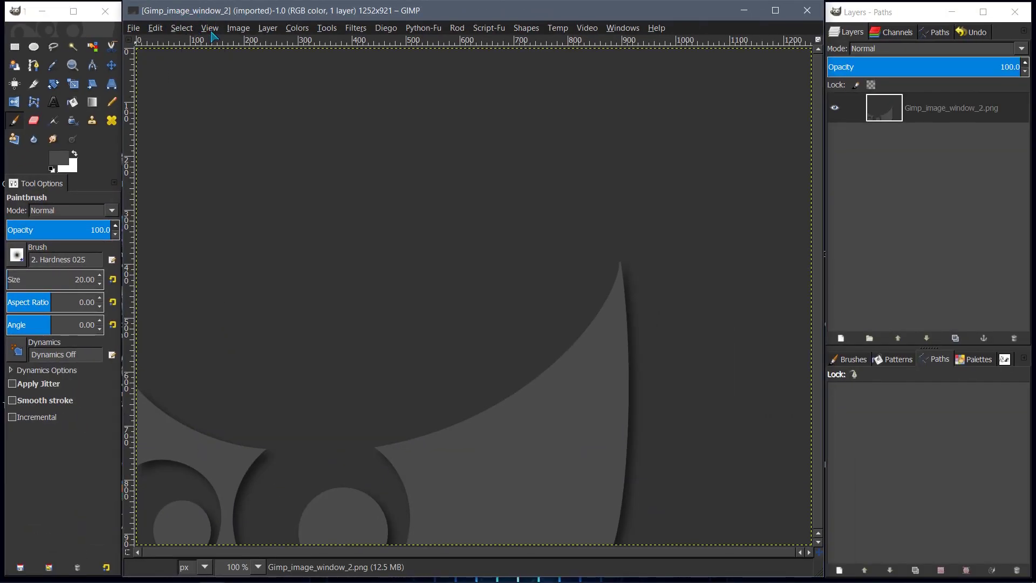
click(211, 32)
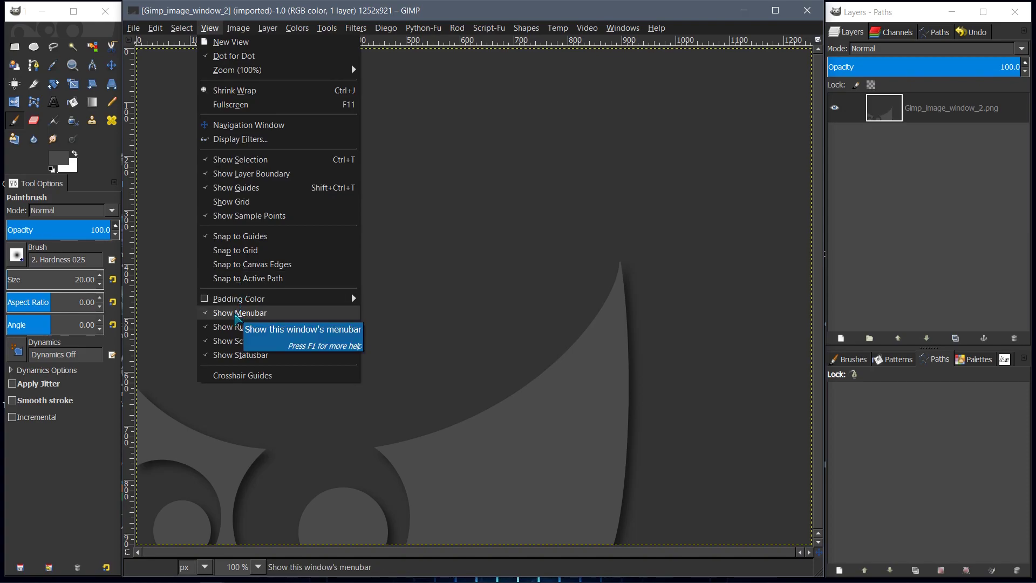
click(236, 314)
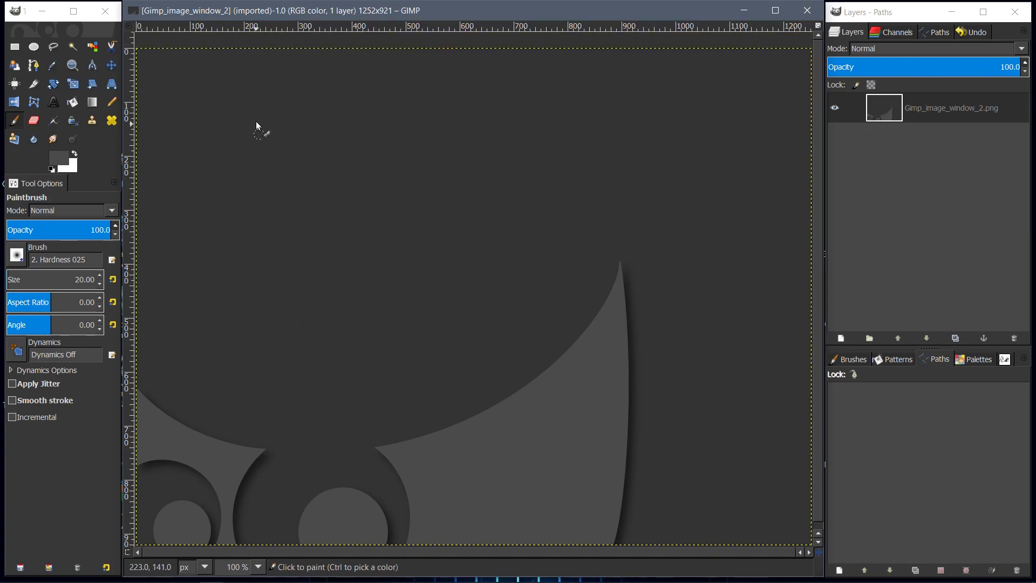
Show the image window's menu bar again using the command list at the ruler corner
click(131, 26)
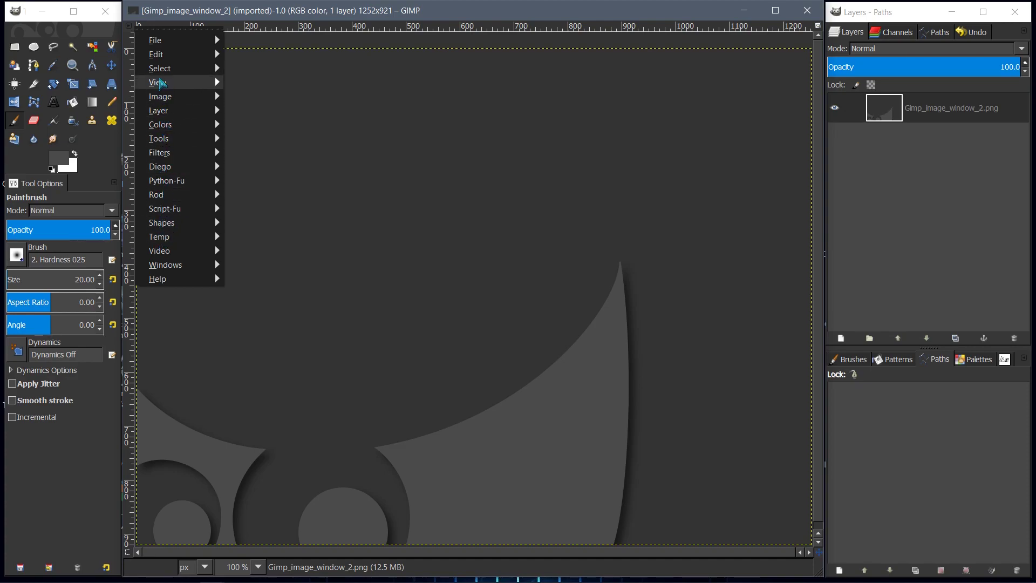
click(131, 33)
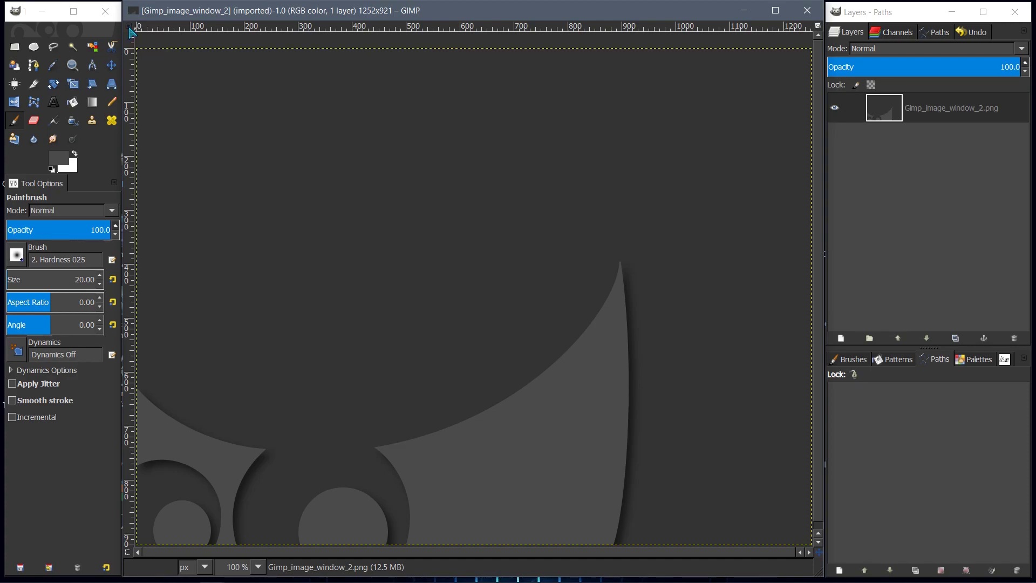
click(131, 33)
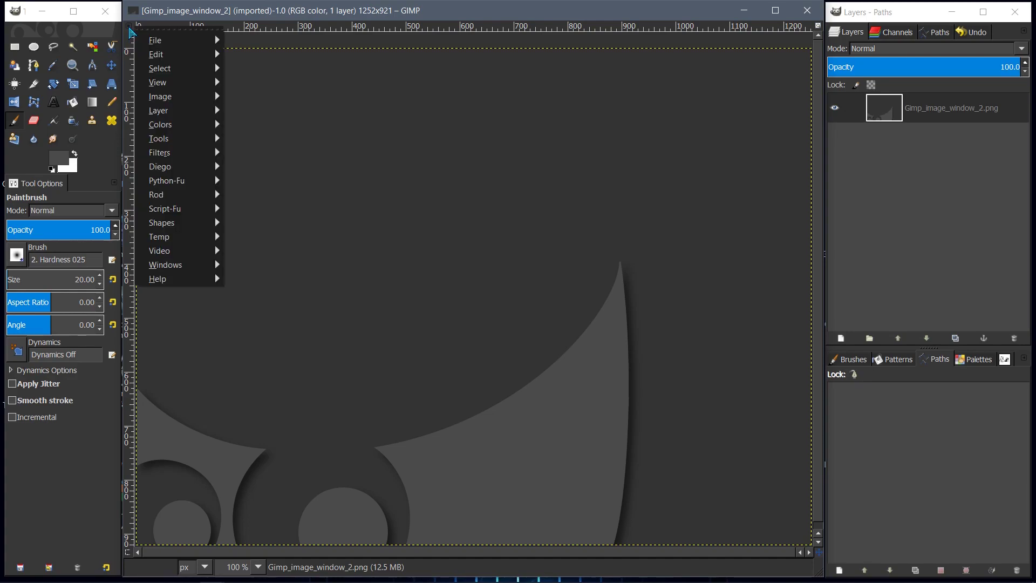
click(131, 32)
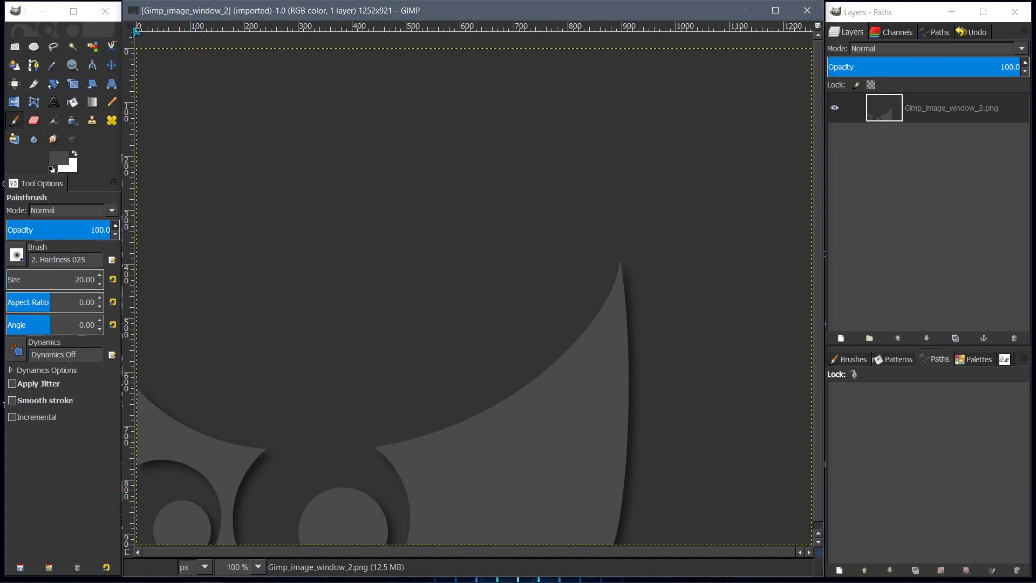
click(132, 32)
mouse_move(183, 84)
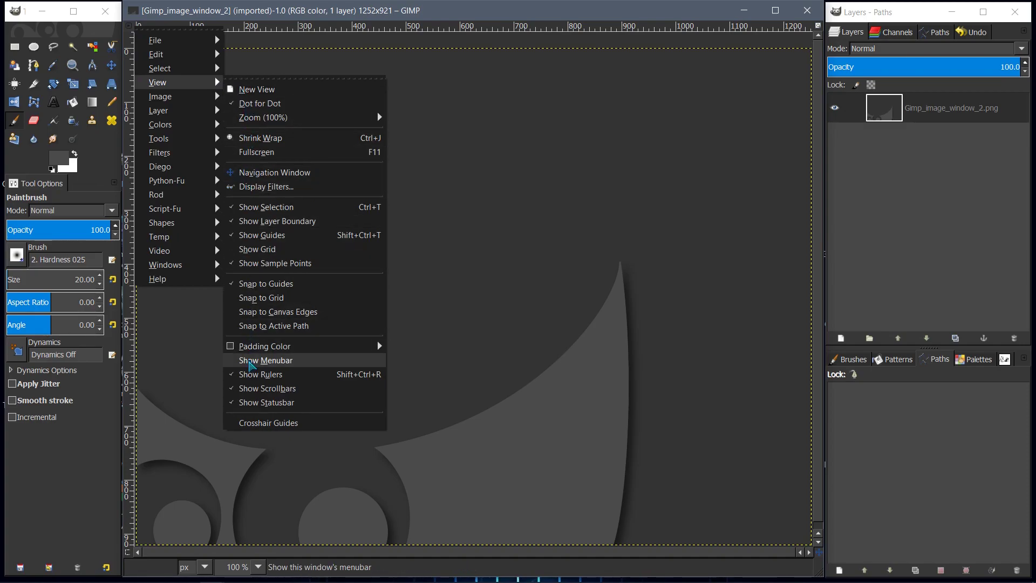
click(249, 360)
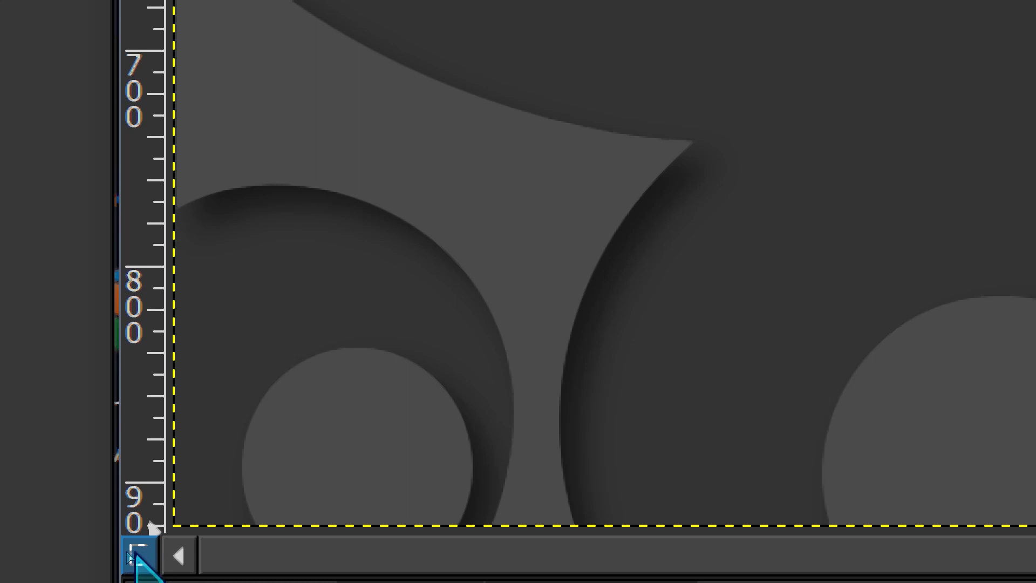
Turn on Quick Mask for the image and set the default Quick Mask color to green (00ff00) in the preferences
click(136, 548)
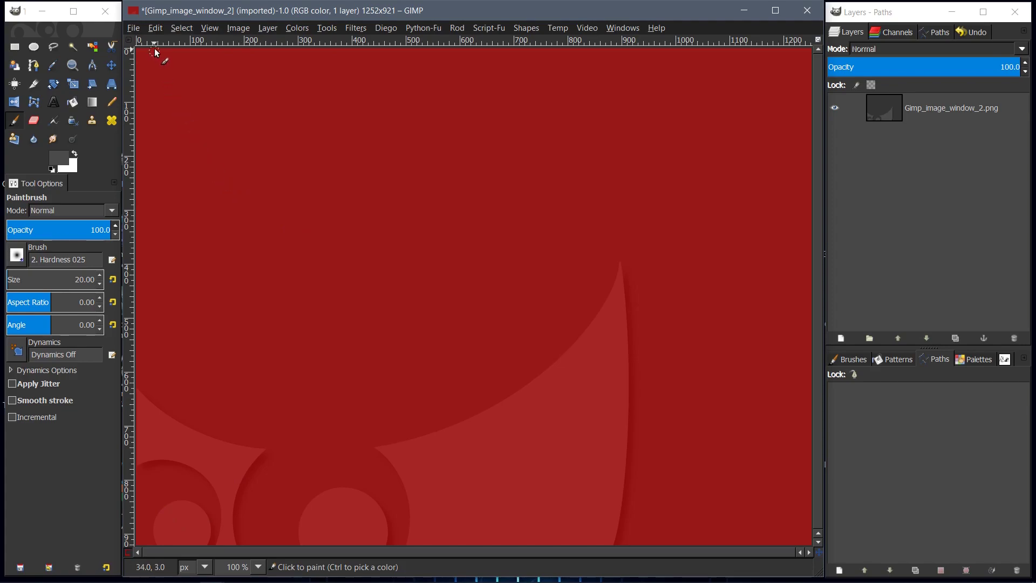
click(155, 28)
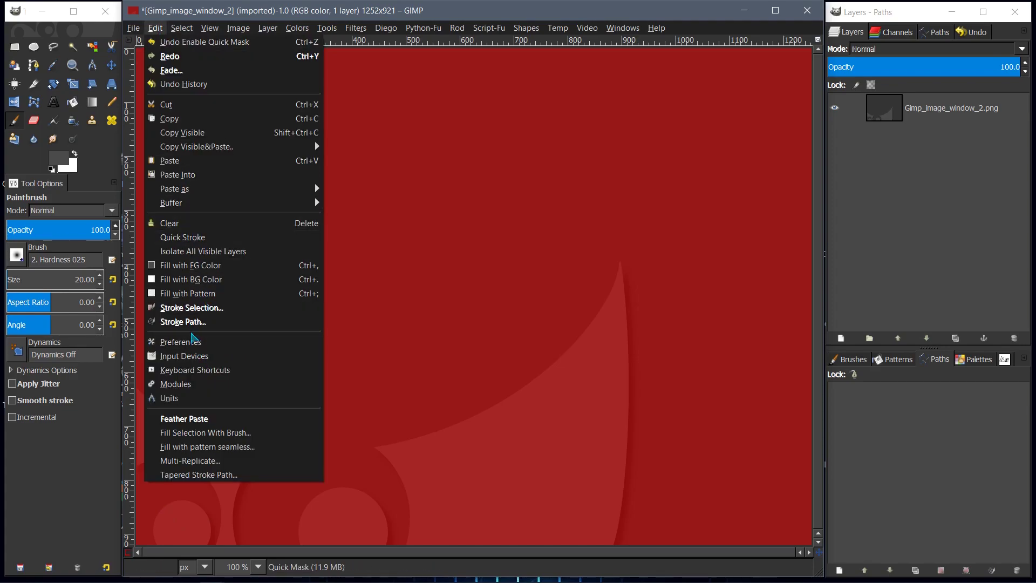
click(192, 343)
click(233, 217)
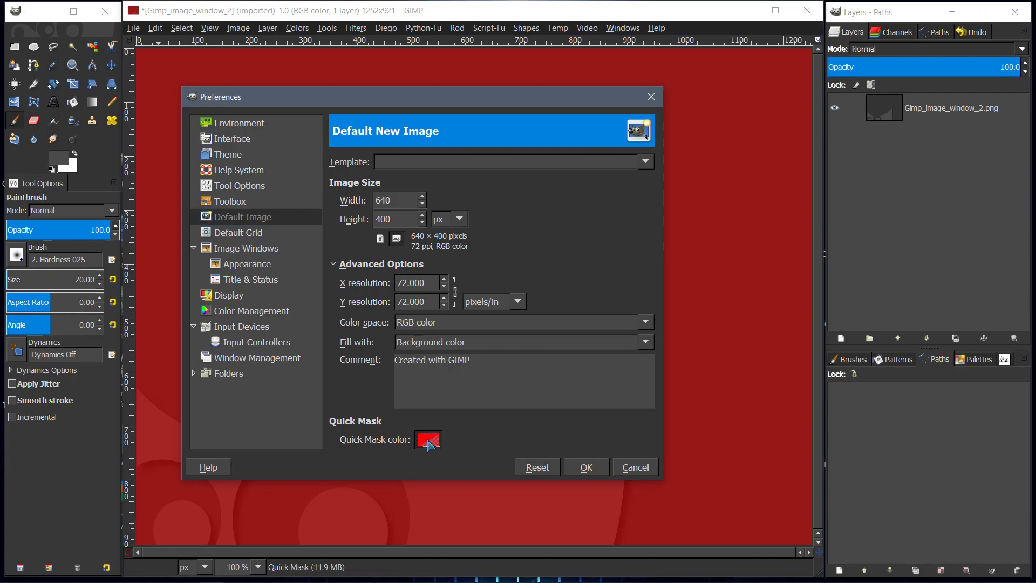
click(428, 442)
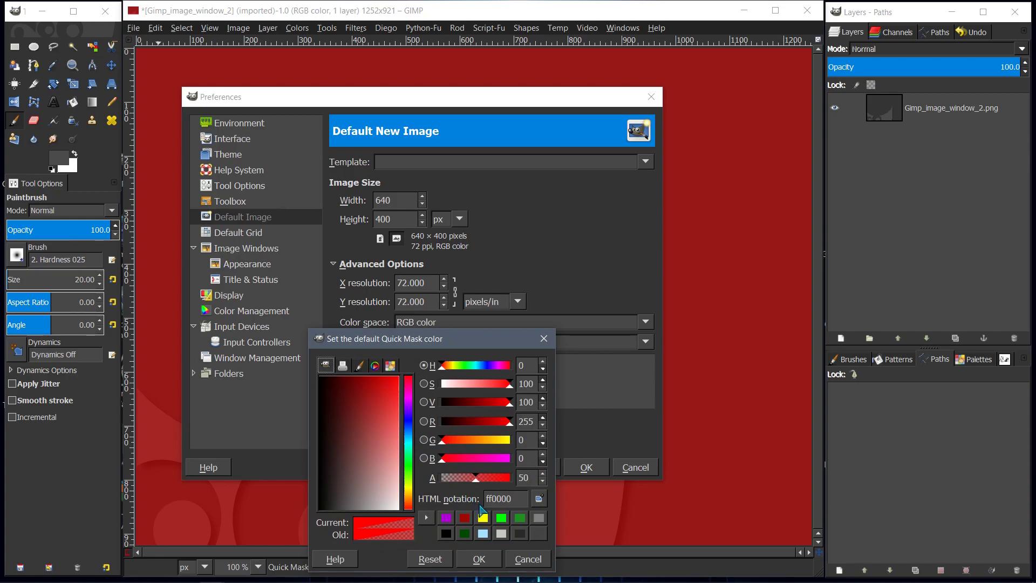
click(501, 518)
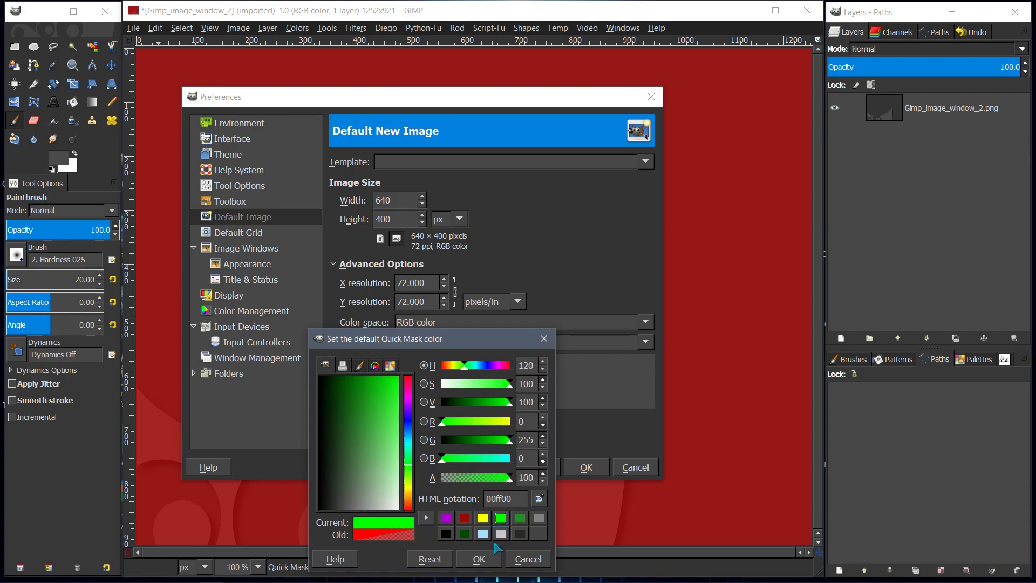
click(478, 560)
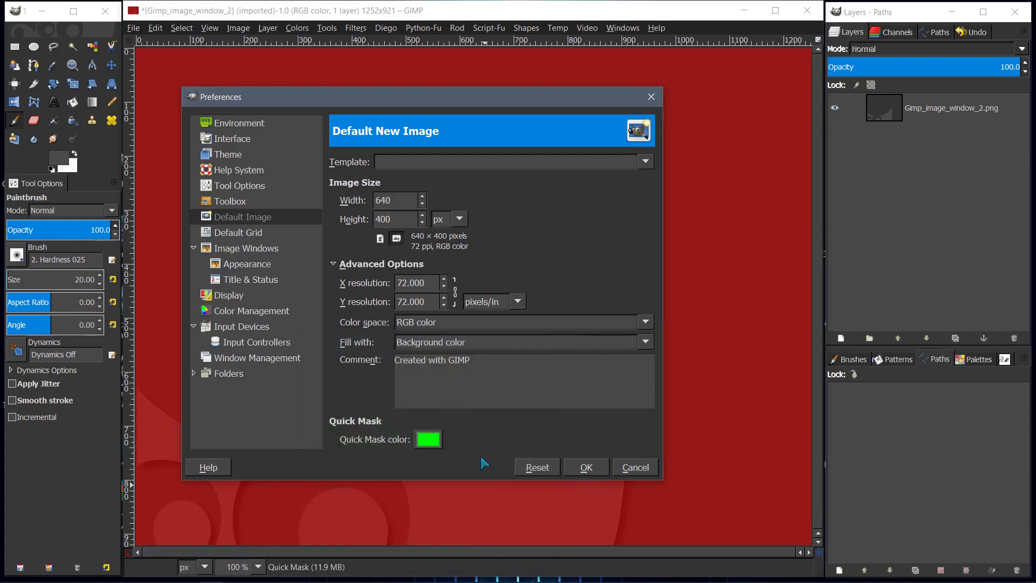
click(586, 467)
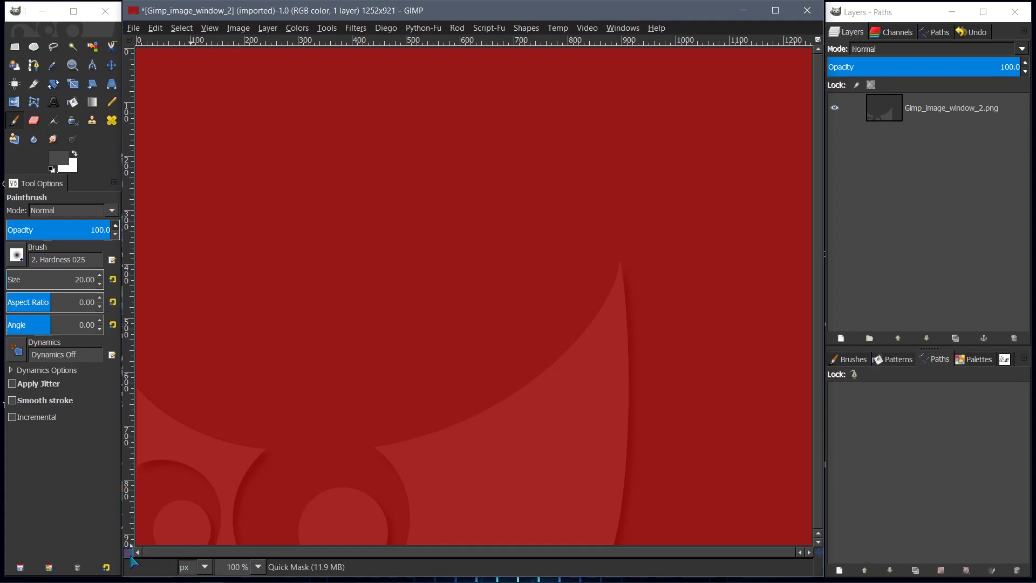
Switch Quick Mask off and on twice to check its overlay color
click(131, 553)
click(131, 553)
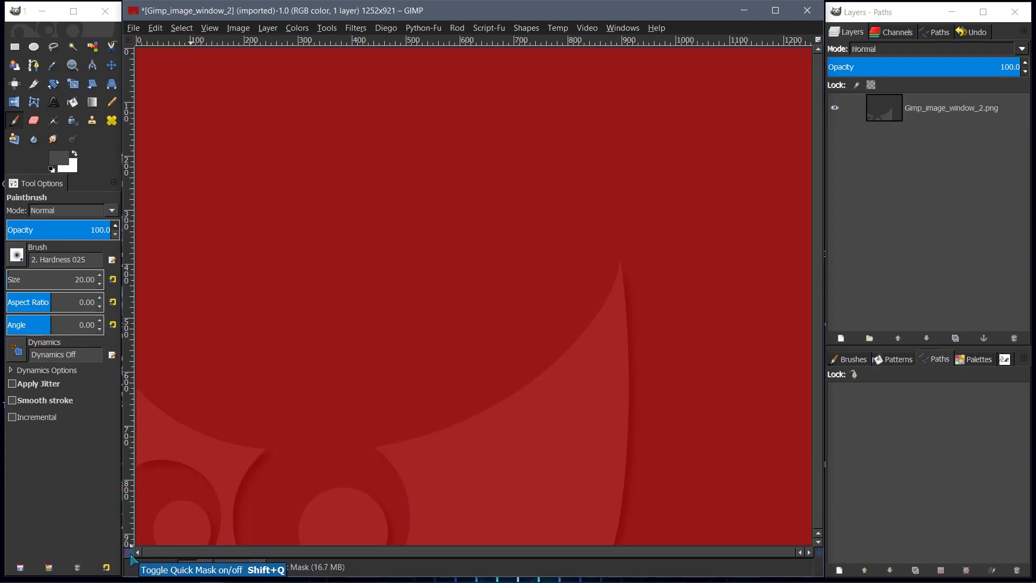
click(131, 554)
click(131, 554)
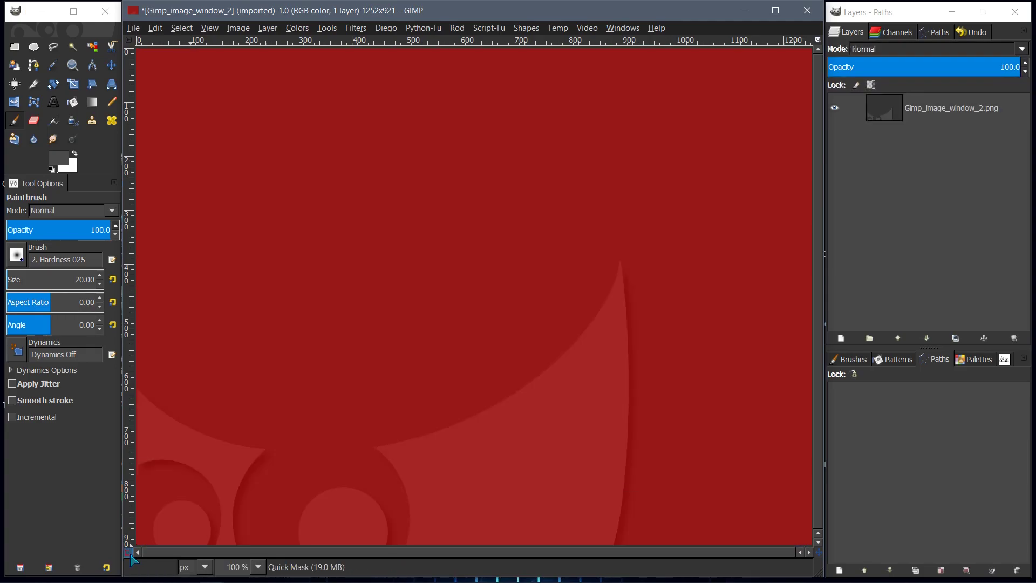
Set the default Quick Mask color to dark red (a00800) in the Default Image preferences
click(155, 28)
click(170, 348)
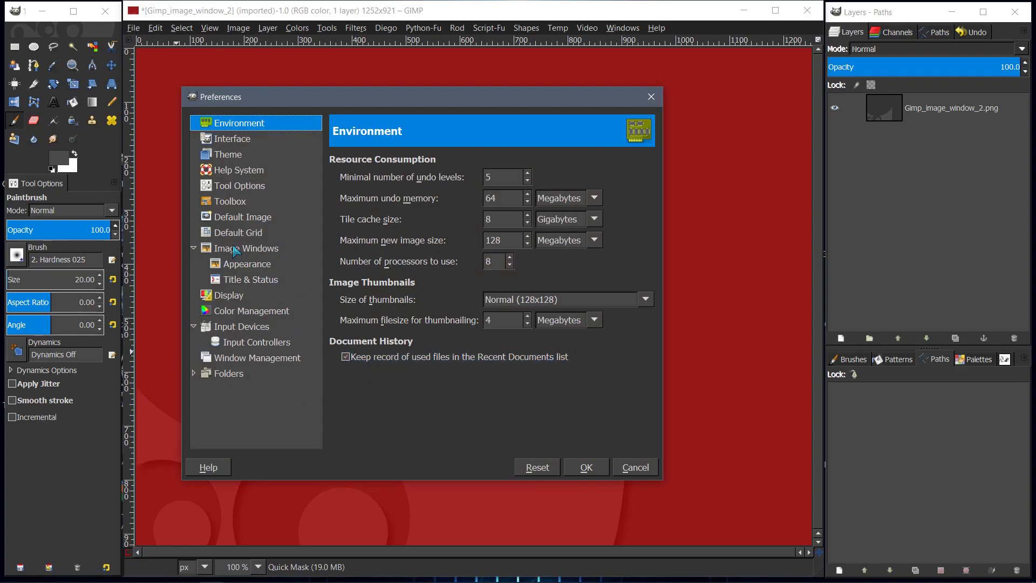
click(237, 217)
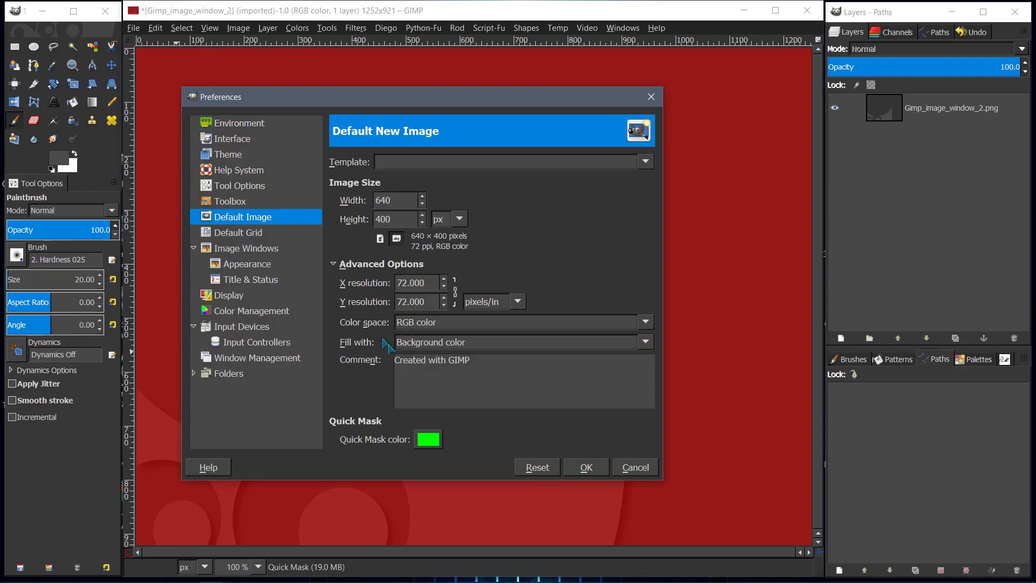
click(438, 438)
click(494, 513)
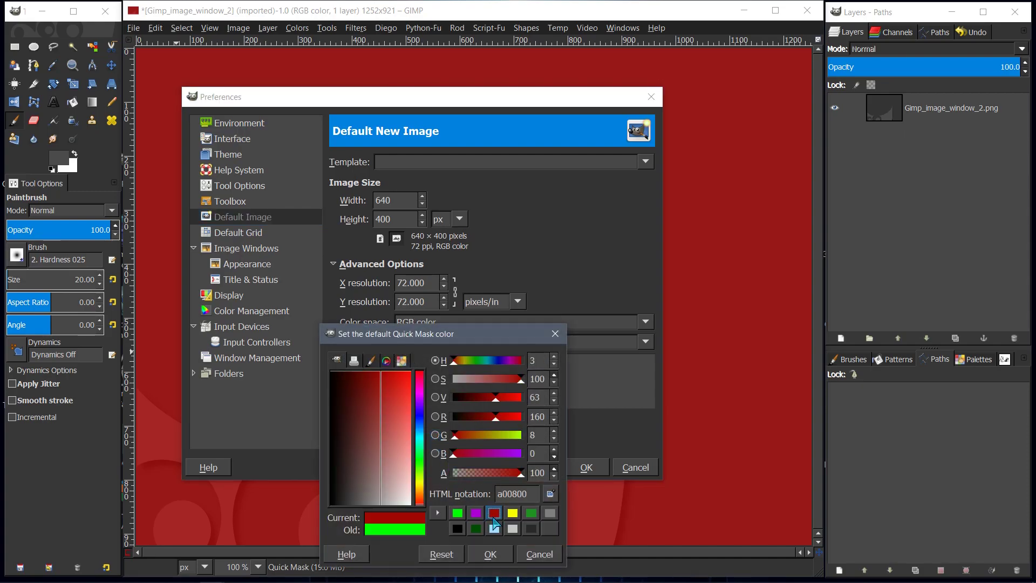
click(490, 554)
click(578, 468)
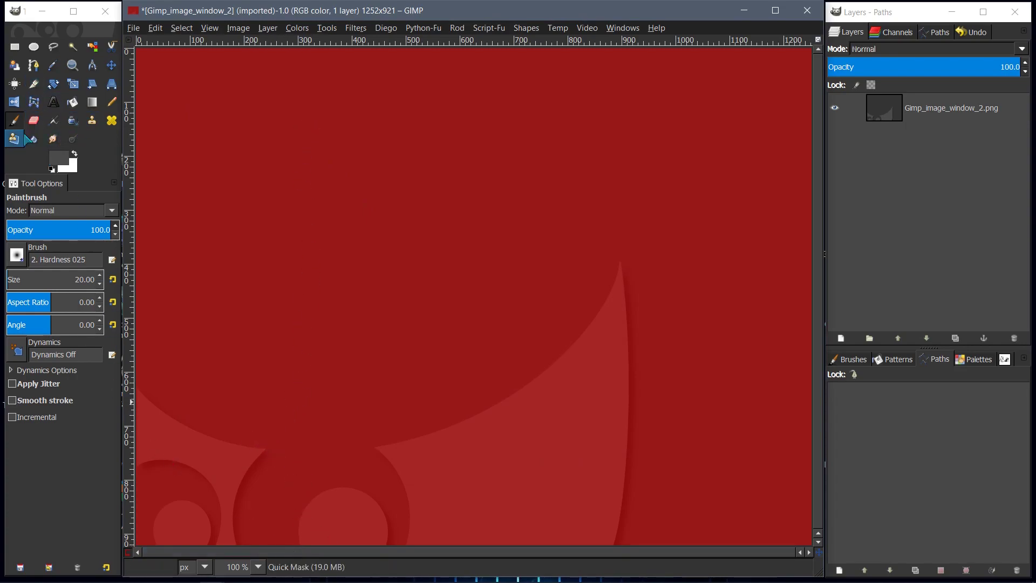
Reset the foreground and background colors to black and white and choose the 2. Hardness 075 brush for the Paintbrush
click(52, 169)
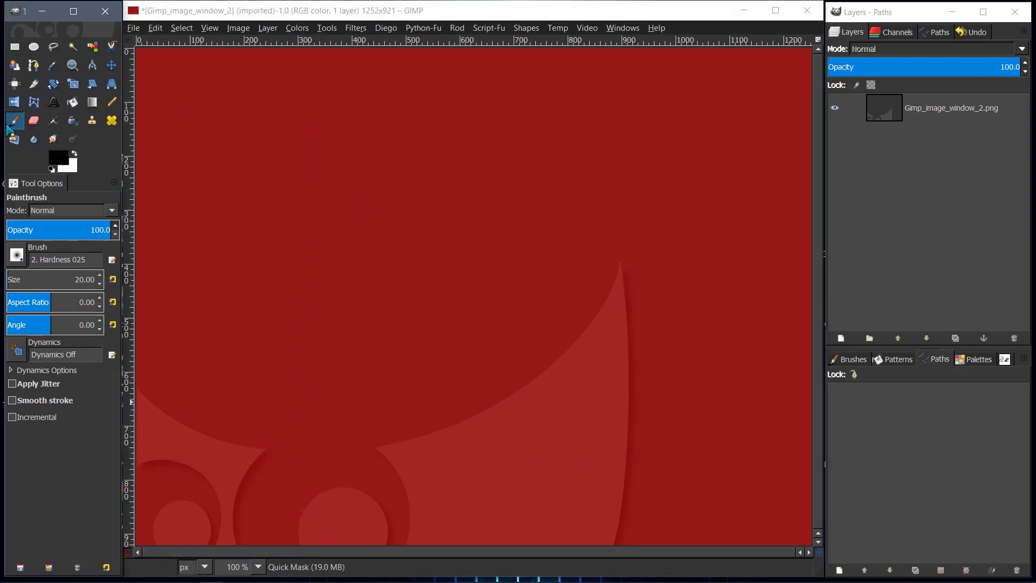
click(29, 260)
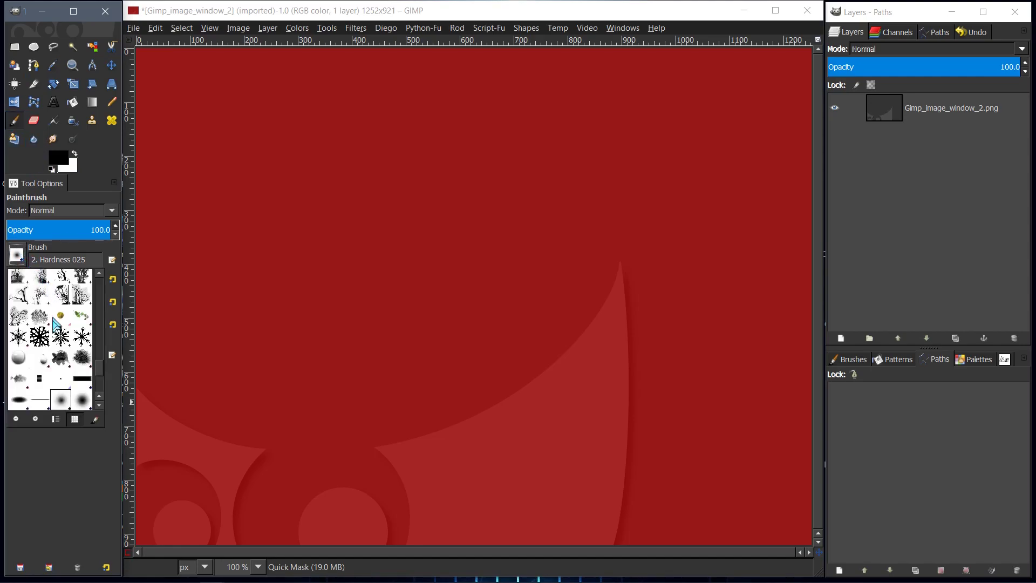
scroll(75, 399, down, 1)
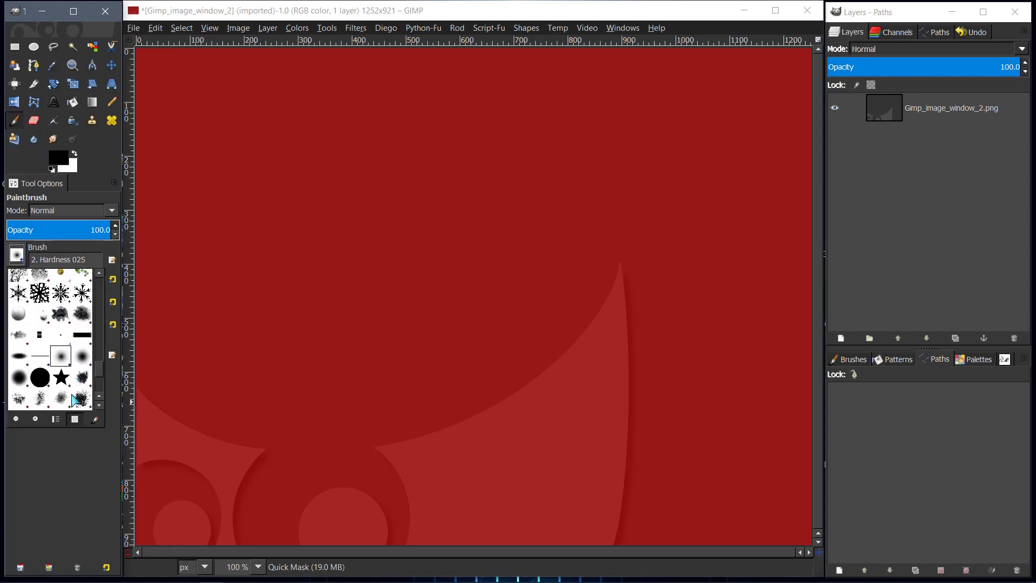
click(19, 379)
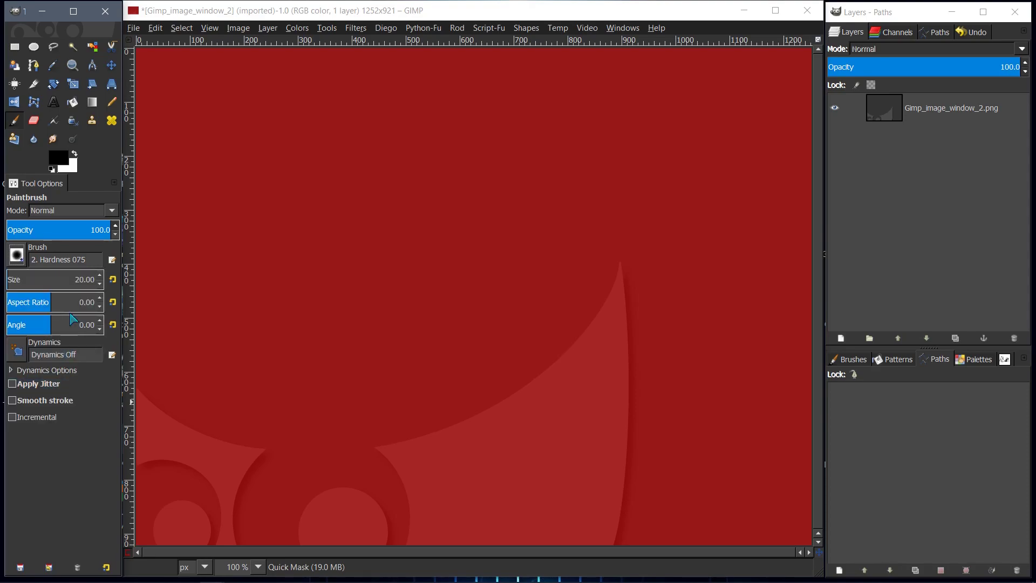
Enlarge the brush to size 35 and swap the colors so that white is the foreground color
key(bracketright)
key(bracketright)
key(bracketright)
key(bracketright)
key(bracketright)
key(bracketright)
key(bracketright)
key(bracketright)
key(bracketright)
key(bracketright)
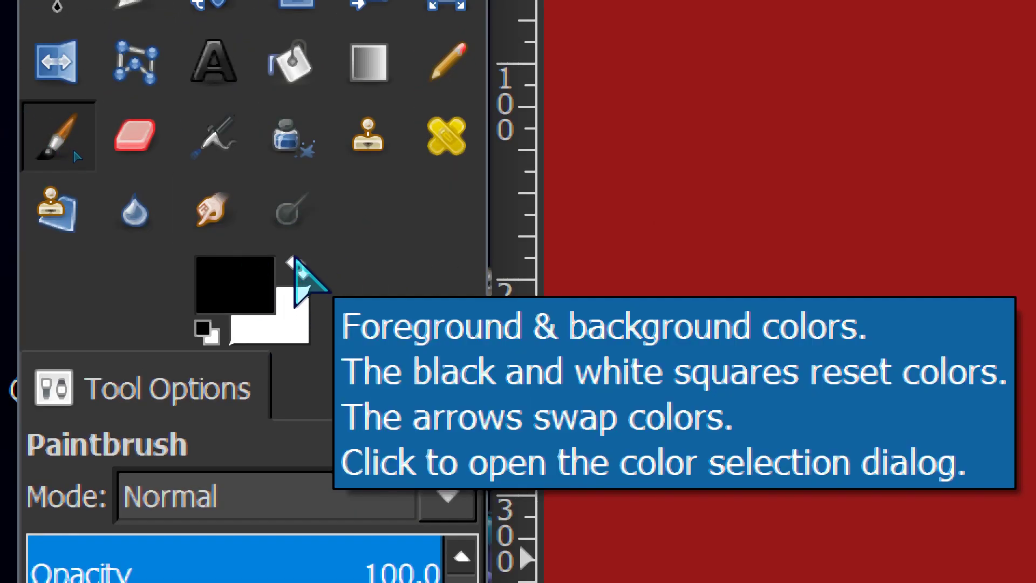
click(296, 263)
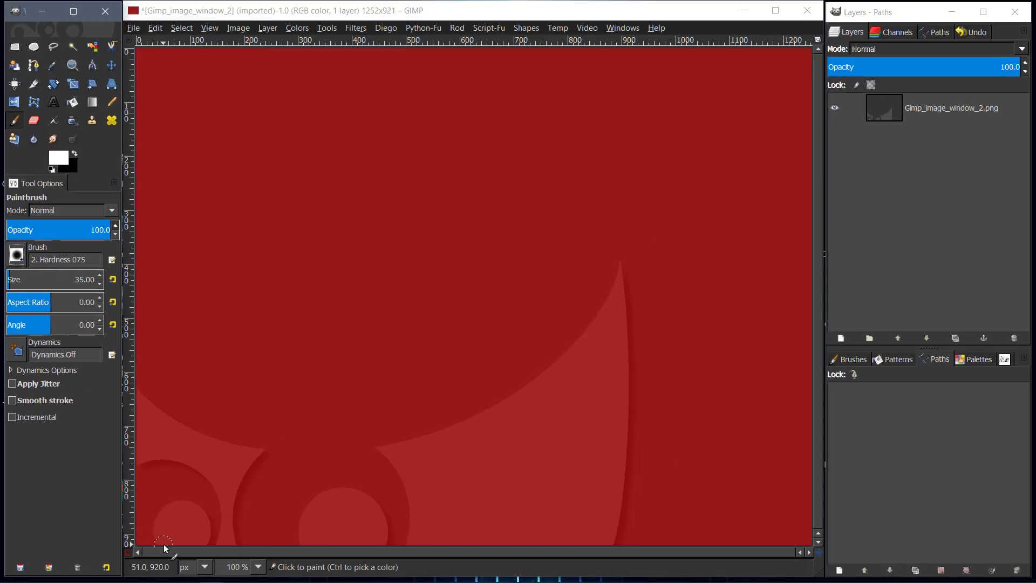
Enlarge the brush to size 190 and paint the larger circle white in the Quick Mask
key(bracketright)
key(bracketright)
key(bracketright)
key(bracketright)
key(bracketright)
key(bracketright)
key(bracketright)
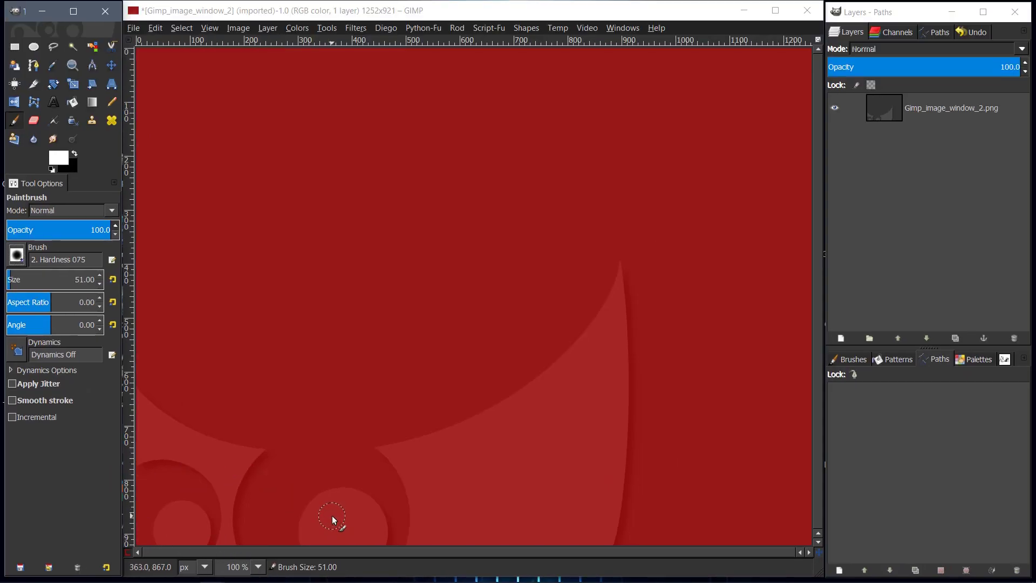
key(bracketright)
key(bracketright)
key(bracketright)
key(bracketright)
key(bracketright)
key(bracketright)
key(bracketright)
key(bracketright)
key(bracketright)
key(bracketright)
key(bracketright)
key(bracketright)
key(bracketright)
key(bracketright)
key(bracketright)
key(bracketright)
key(bracketright)
key(bracketright)
key(bracketright)
key(bracketright)
key(bracketleft)
key(bracketleft)
key(bracketleft)
key(bracketleft)
key(bracketleft)
key(bracketleft)
click(344, 534)
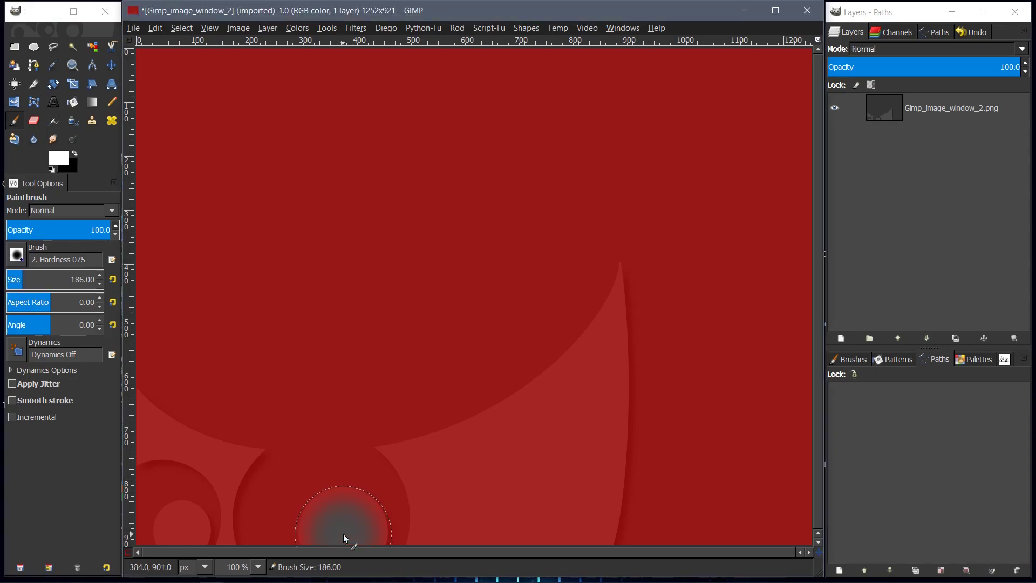
key(bracketright)
key(bracketright)
key(bracketright)
key(bracketright)
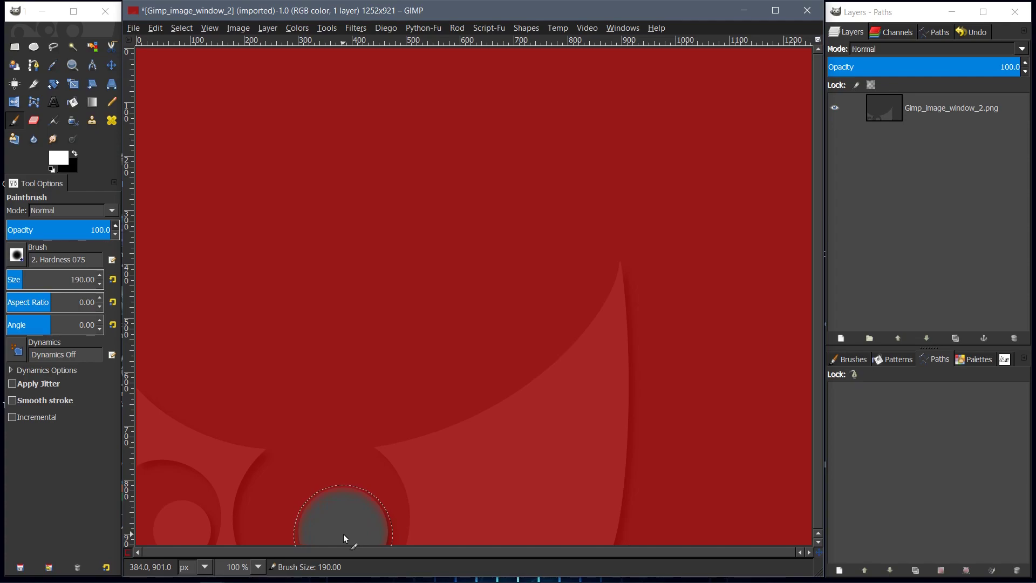
Reduce the brush to size 122 and paint the smaller circle white in the Quick Mask
key(bracketleft)
key(bracketleft)
key(bracketleft)
key(bracketleft)
key(bracketleft)
key(bracketleft)
key(bracketleft)
key(bracketleft)
key(bracketleft)
key(bracketleft)
key(bracketleft)
key(bracketleft)
key(bracketleft)
key(bracketleft)
key(bracketleft)
key(bracketleft)
key(bracketleft)
key(bracketleft)
key(bracketleft)
key(bracketleft)
key(bracketleft)
key(bracketleft)
key(bracketleft)
key(bracketleft)
key(bracketleft)
key(bracketleft)
key(bracketleft)
key(bracketleft)
key(bracketleft)
key(bracketleft)
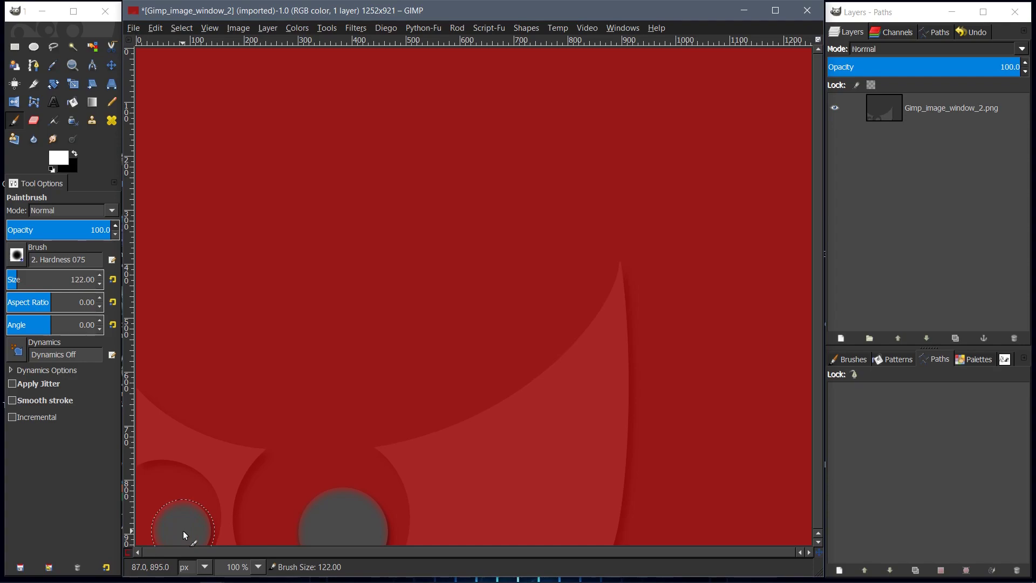
Reduce the brush to size 20 and paint the pointed shape around the smaller circle white, including its interior
key(bracketleft)
key(bracketleft)
key(bracketleft)
key(bracketleft)
key(bracketleft)
key(bracketleft)
key(bracketleft)
key(bracketleft)
key(bracketleft)
key(bracketleft)
key(bracketleft)
key(bracketleft)
key(bracketleft)
key(bracketleft)
key(bracketleft)
key(bracketleft)
key(bracketleft)
key(bracketleft)
key(bracketleft)
key(bracketleft)
key(bracketleft)
key(bracketleft)
key(bracketleft)
key(bracketleft)
key(bracketleft)
key(bracketleft)
key(bracketleft)
key(bracketleft)
key(bracketleft)
key(bracketleft)
key(bracketleft)
key(bracketleft)
key(bracketleft)
key(bracketleft)
key(bracketleft)
key(bracketleft)
key(bracketleft)
key(bracketleft)
key(bracketleft)
key(bracketleft)
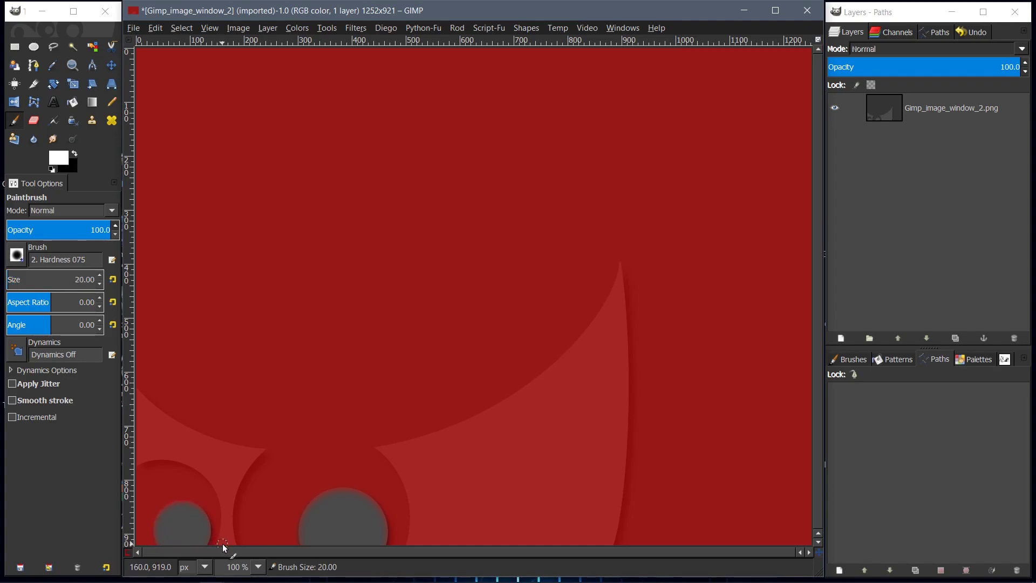
mouse_move(225, 511)
mouse_down()
mouse_move(181, 460)
mouse_move(136, 465)
mouse_move(136, 386)
mouse_move(181, 428)
mouse_move(263, 452)
mouse_move(231, 492)
mouse_move(232, 545)
mouse_move(225, 503)
mouse_move(246, 459)
mouse_move(221, 452)
mouse_move(247, 454)
mouse_move(198, 445)
mouse_move(190, 440)
mouse_move(212, 445)
mouse_move(170, 432)
mouse_move(139, 404)
mouse_move(141, 452)
mouse_move(180, 453)
mouse_move(225, 484)
mouse_up()
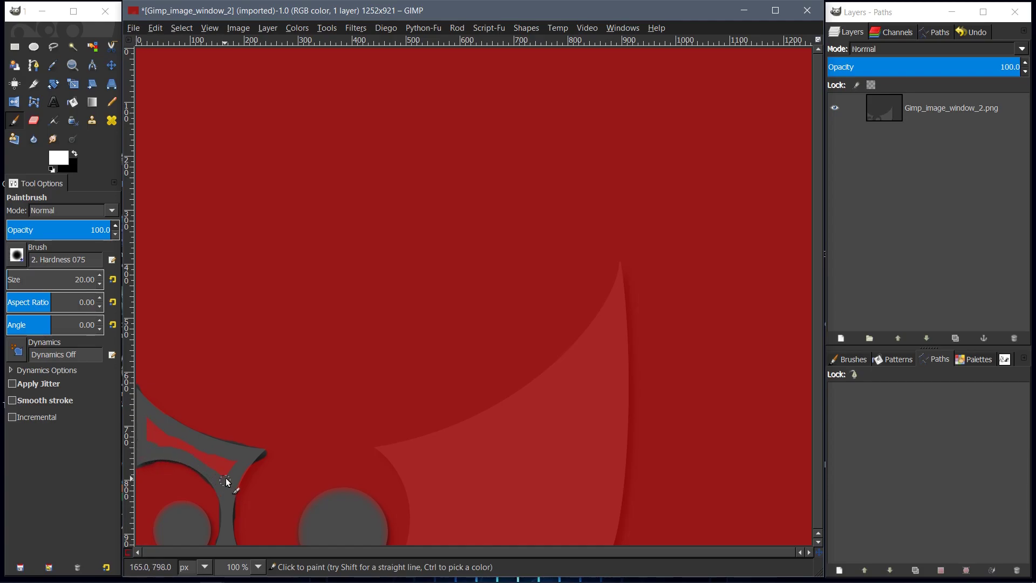
mouse_move(189, 448)
mouse_down()
mouse_move(141, 415)
mouse_move(149, 441)
mouse_move(157, 434)
mouse_move(219, 470)
mouse_up()
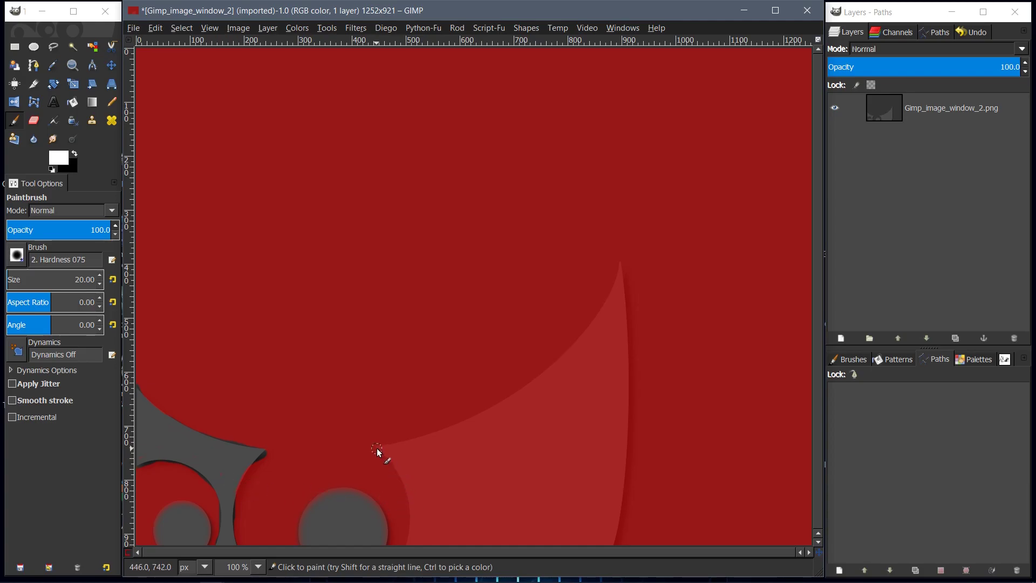
Paint a white outline just inside the large horn shape and fuzzy-select its unpainted interior
mouse_move(378, 449)
mouse_down()
mouse_move(410, 499)
mouse_move(404, 543)
mouse_move(484, 541)
mouse_up()
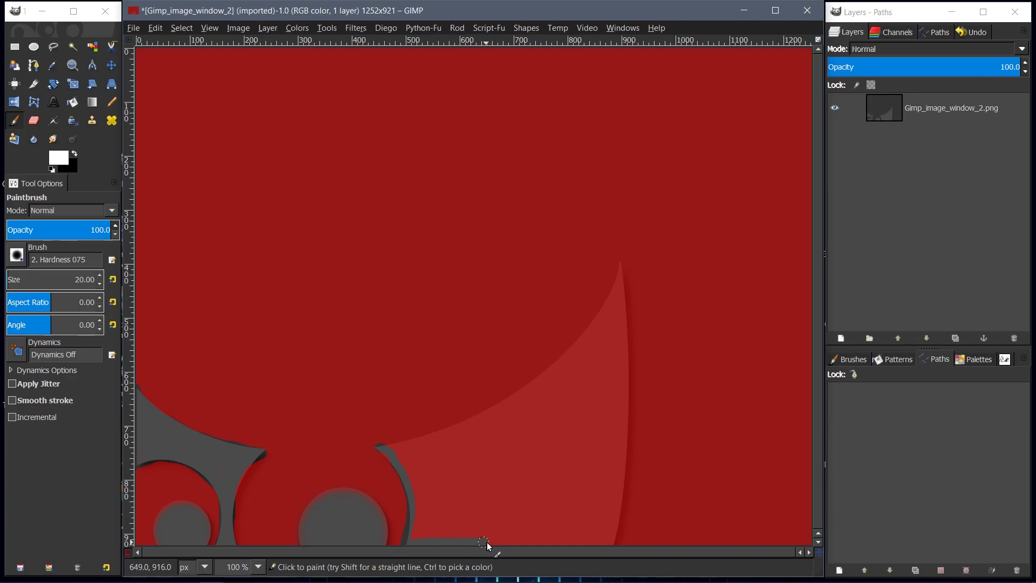
mouse_move(607, 545)
mouse_down()
mouse_move(616, 545)
mouse_move(624, 449)
mouse_move(622, 270)
mouse_move(562, 362)
mouse_move(506, 406)
mouse_move(441, 438)
mouse_up()
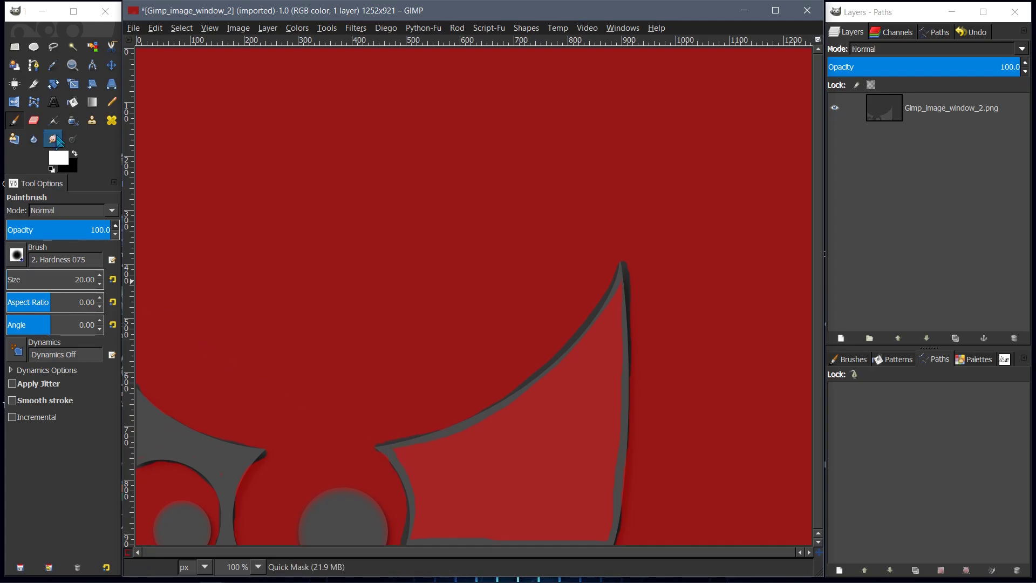
click(72, 49)
mouse_move(515, 442)
mouse_down()
mouse_move(596, 539)
mouse_move(650, 581)
mouse_move(521, 447)
mouse_up()
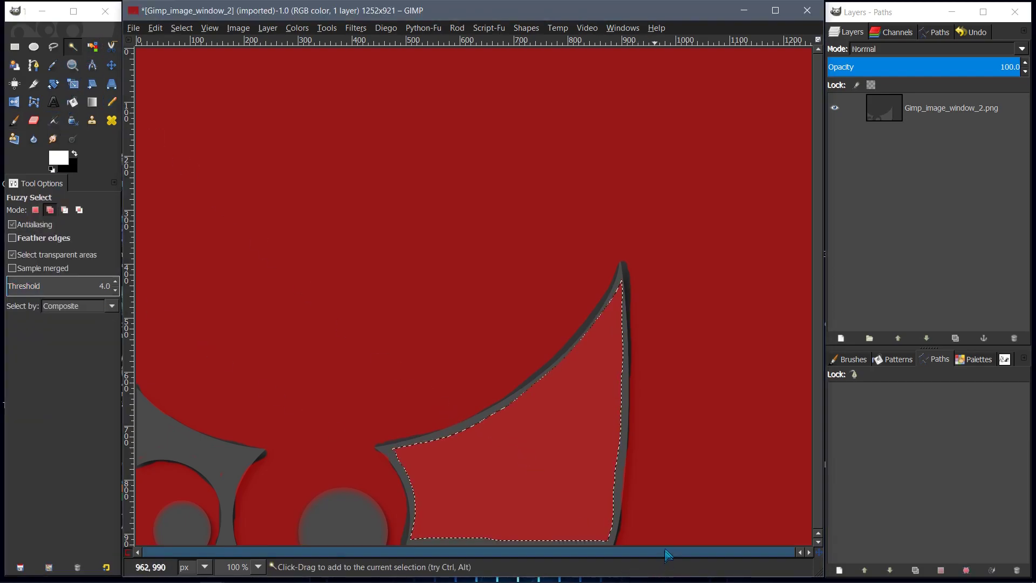
click(181, 28)
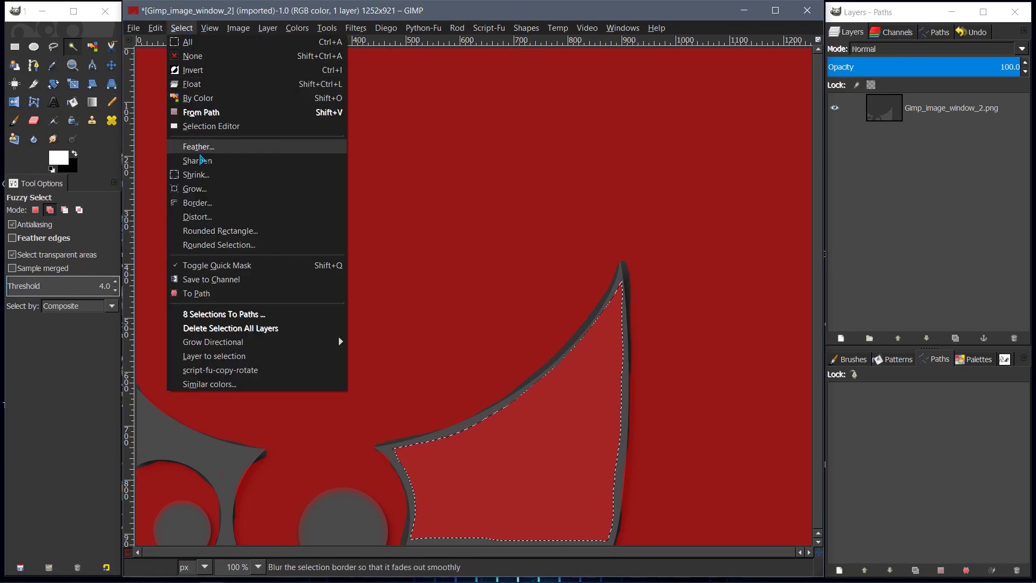
click(196, 202)
click(255, 261)
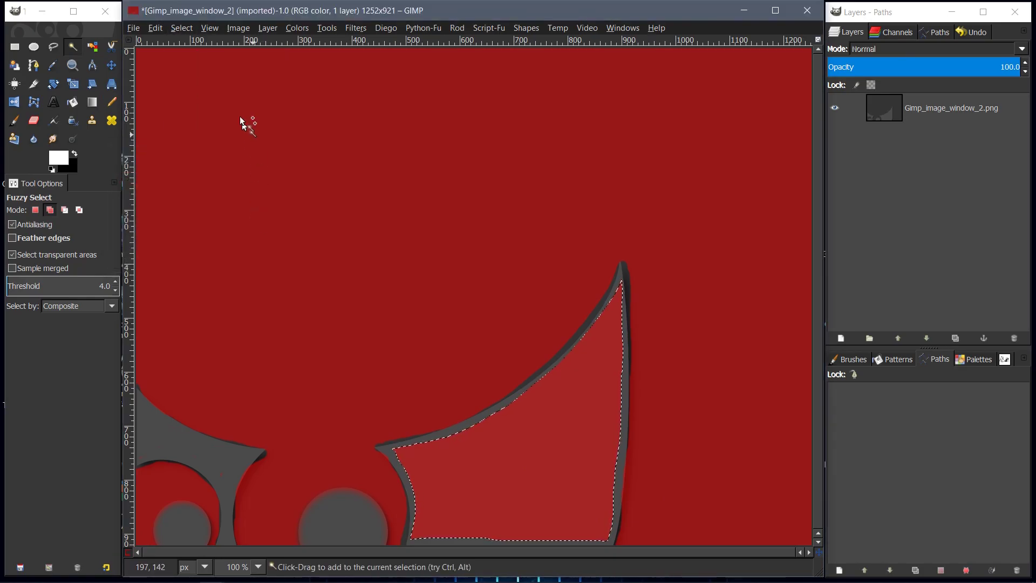
Grow the selection slightly and fill the horn's interior with white, clearing the selection when done
click(181, 28)
click(199, 192)
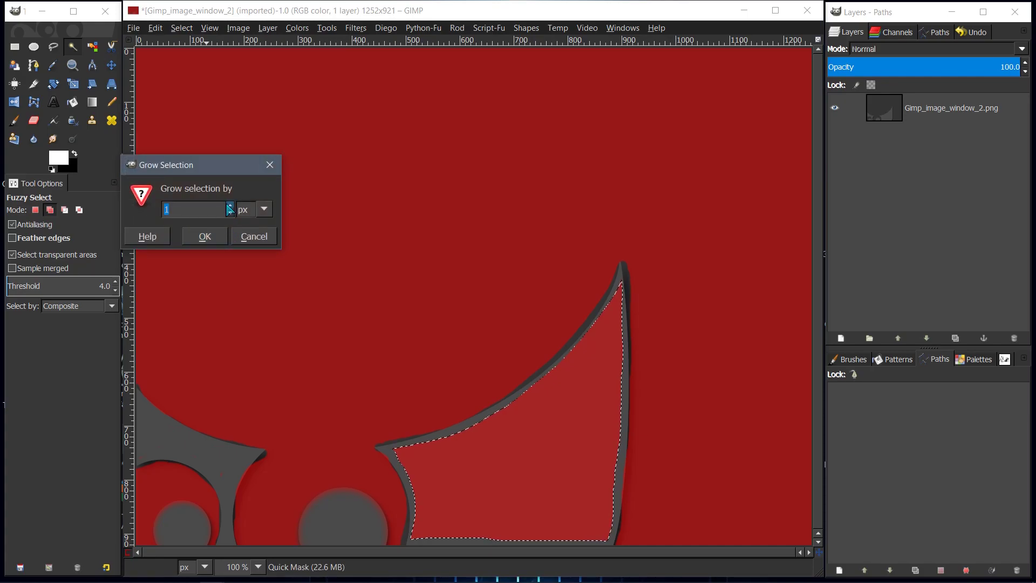
click(211, 236)
drag(64, 158, 429, 330)
click(180, 29)
click(190, 59)
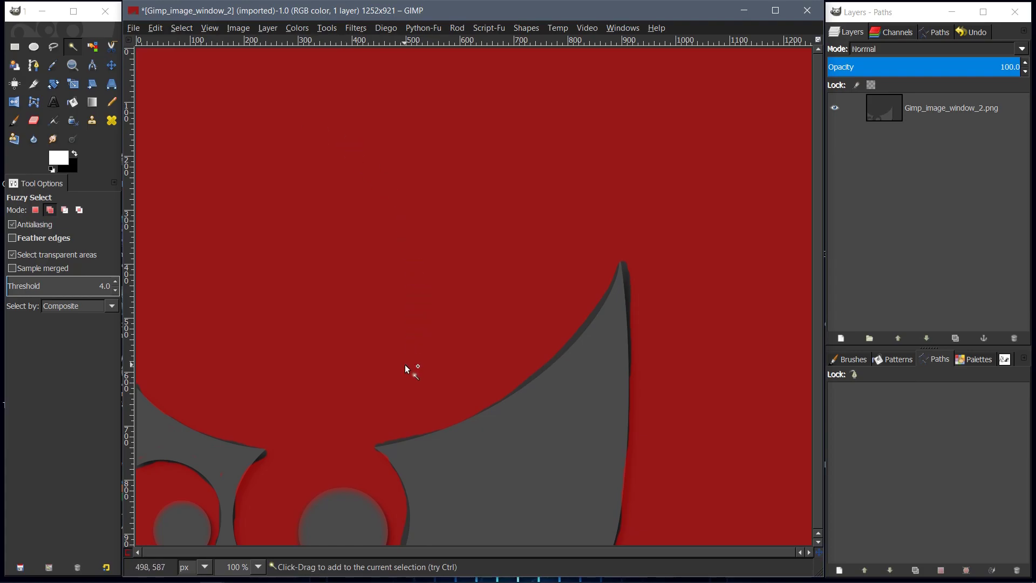
Switch Quick Mask off to check the resulting selection outline, and switch it back on
click(129, 552)
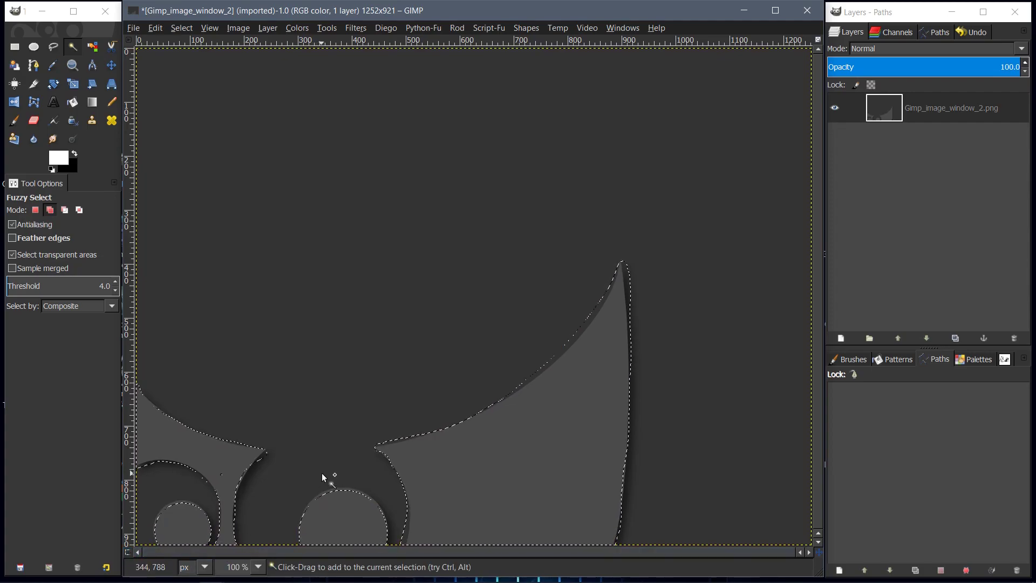
click(129, 552)
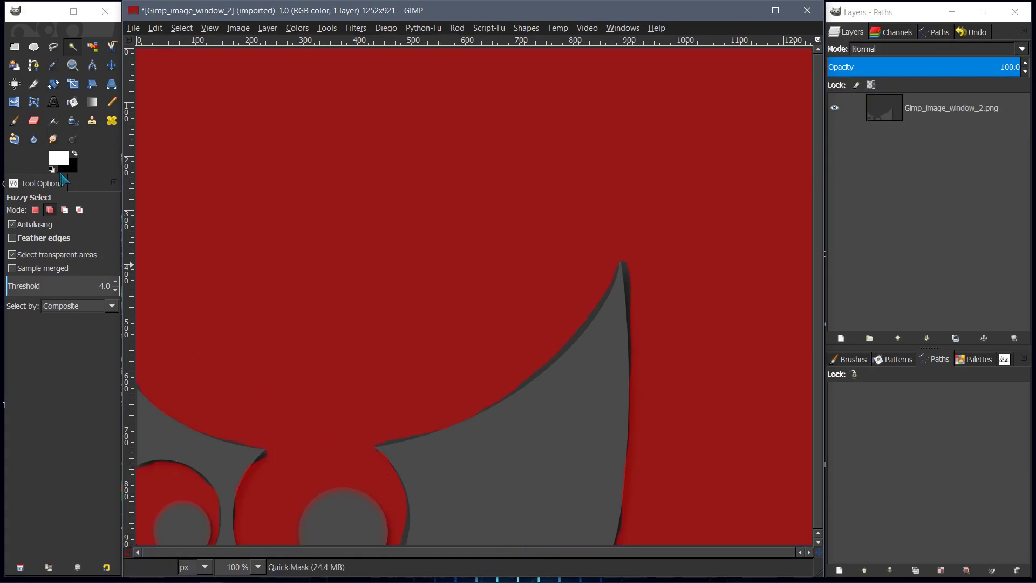
Paint black with the Paintbrush along the shapes' shadowed edges to clean up the mask, and turn off Quick Mask
click(75, 154)
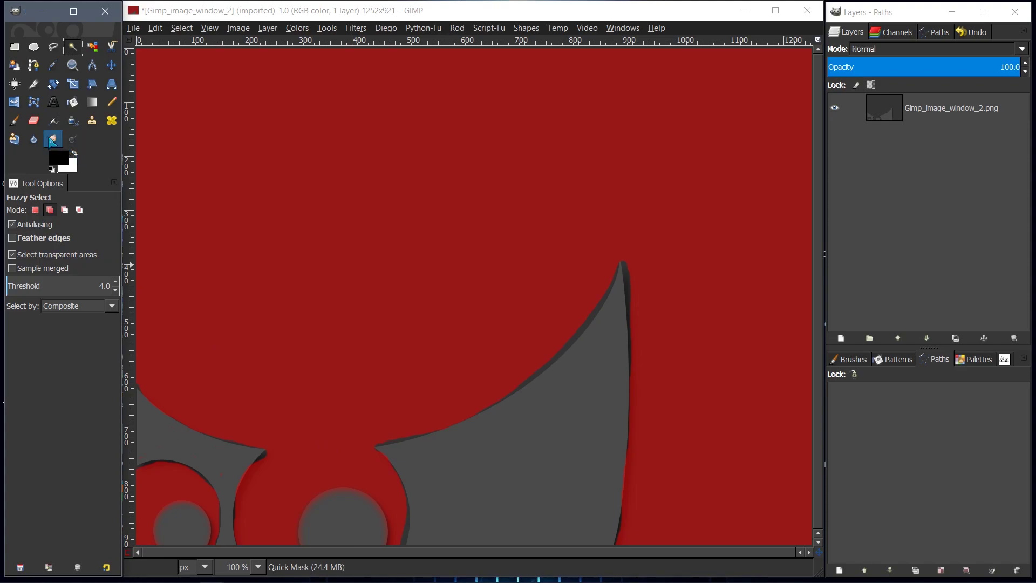
click(14, 119)
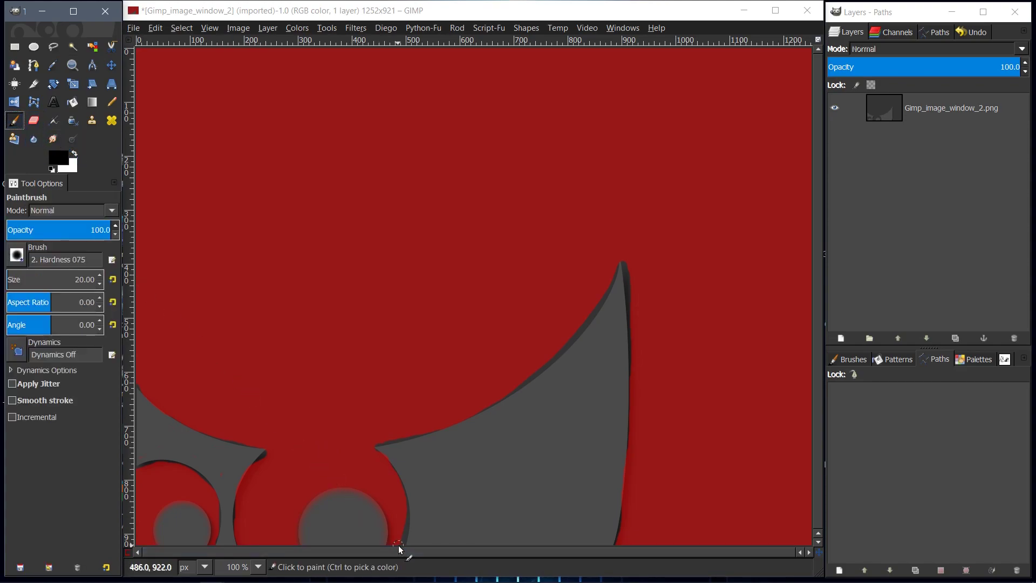
drag(398, 544, 400, 538)
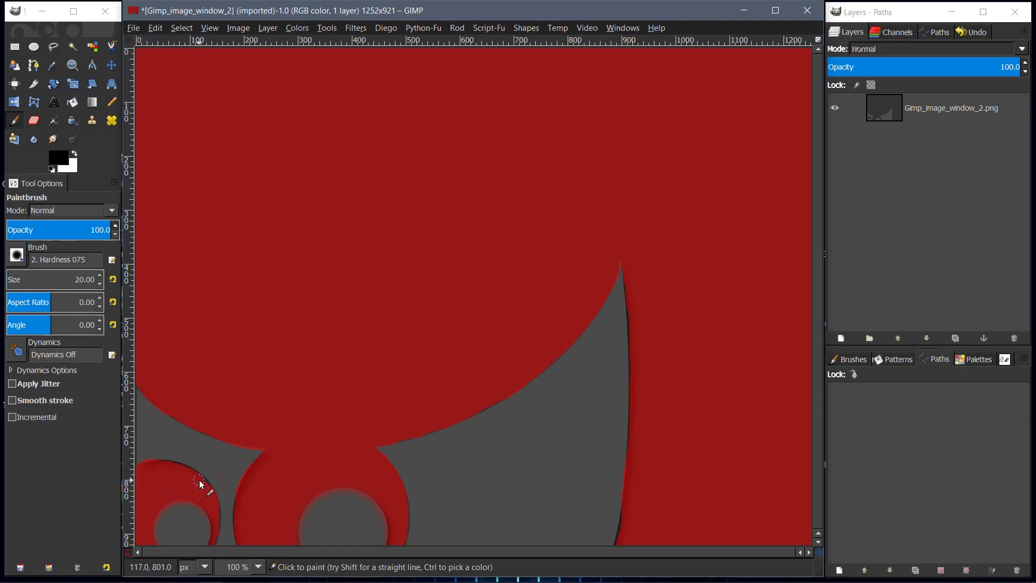
click(130, 552)
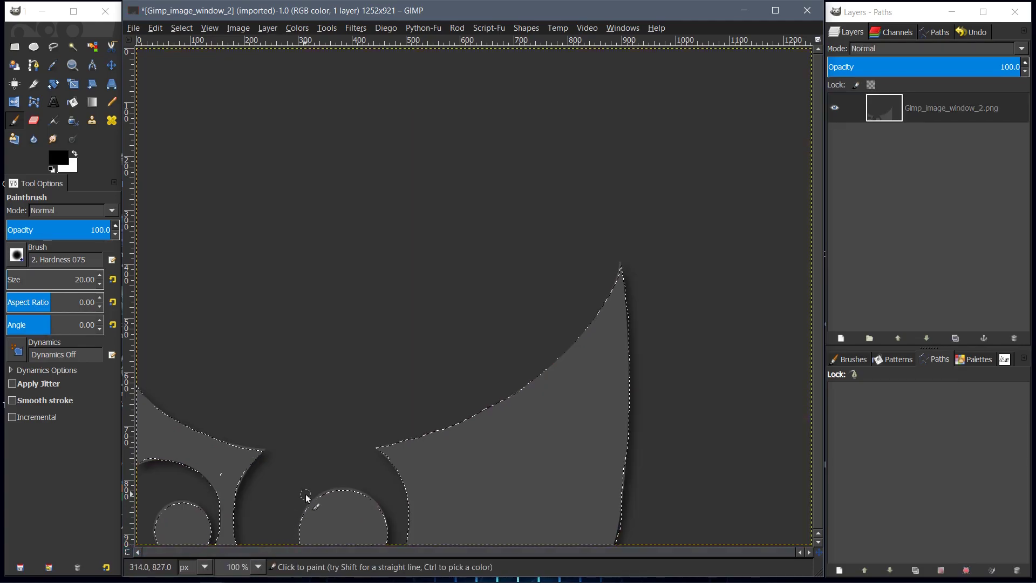
Convert the selection to a path and load it for editing with the Paths tool
click(181, 28)
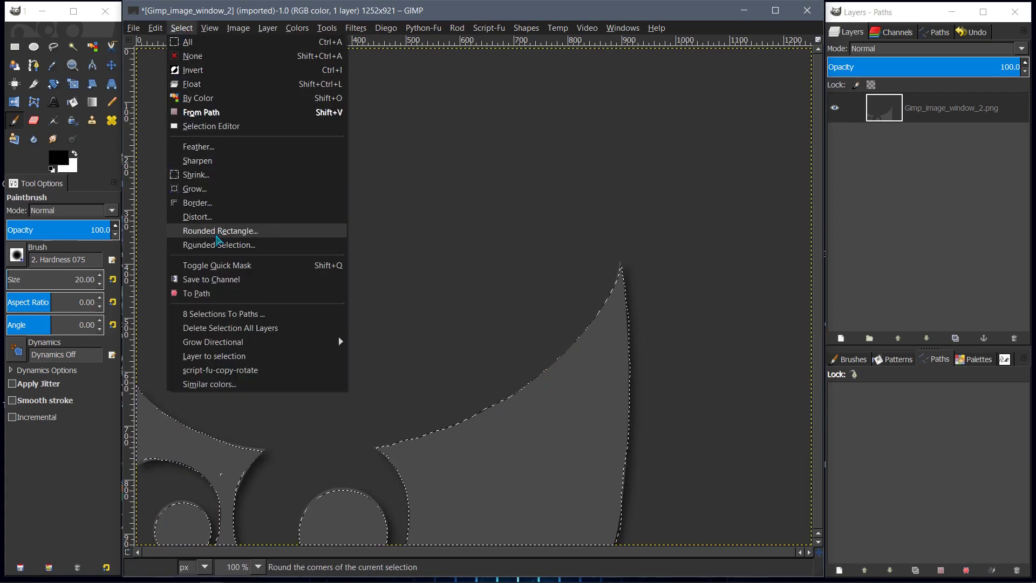
click(196, 295)
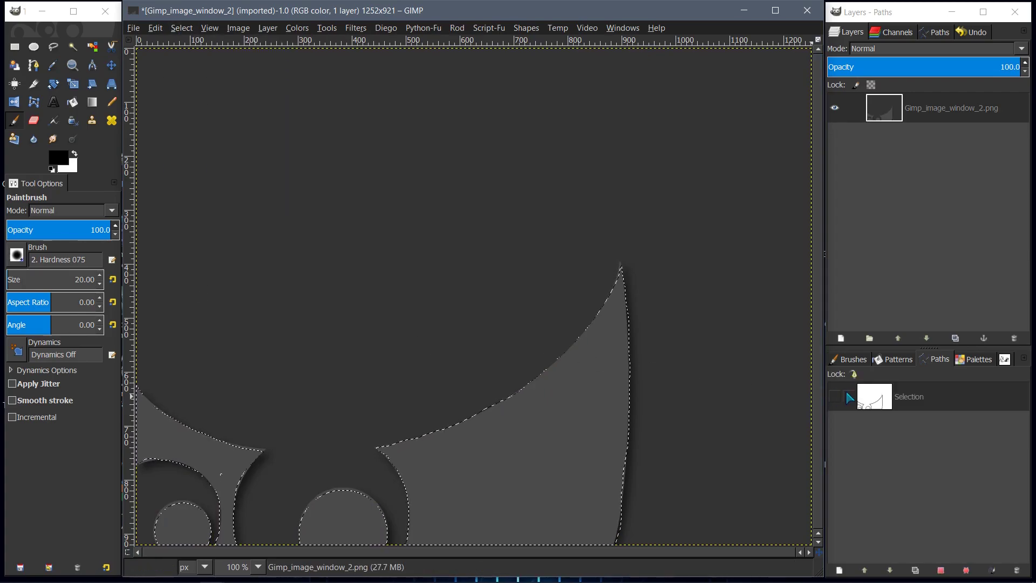
click(874, 402)
double_click(872, 402)
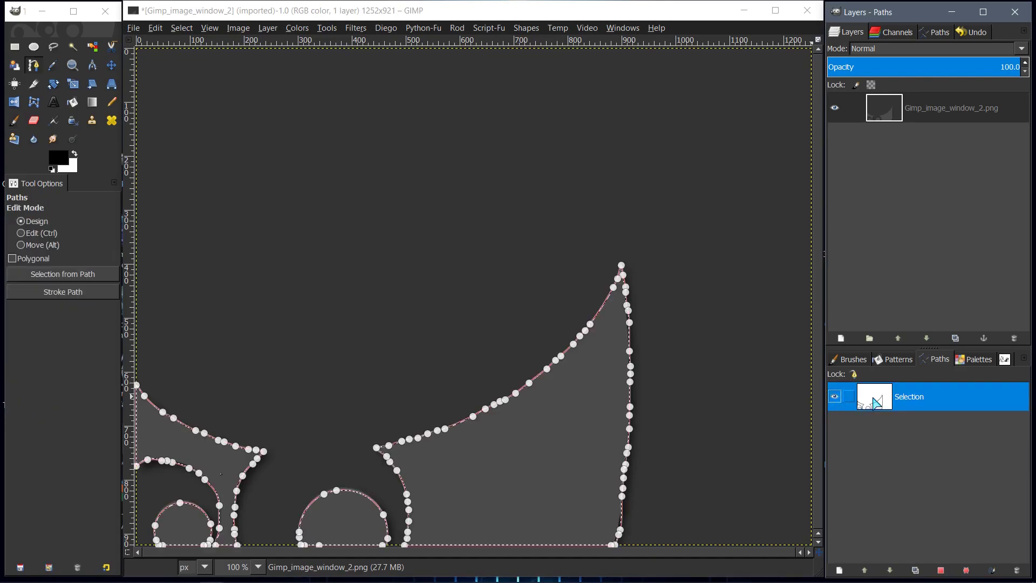
Hide the path made from the selection and switch to the Pencil tool
click(835, 396)
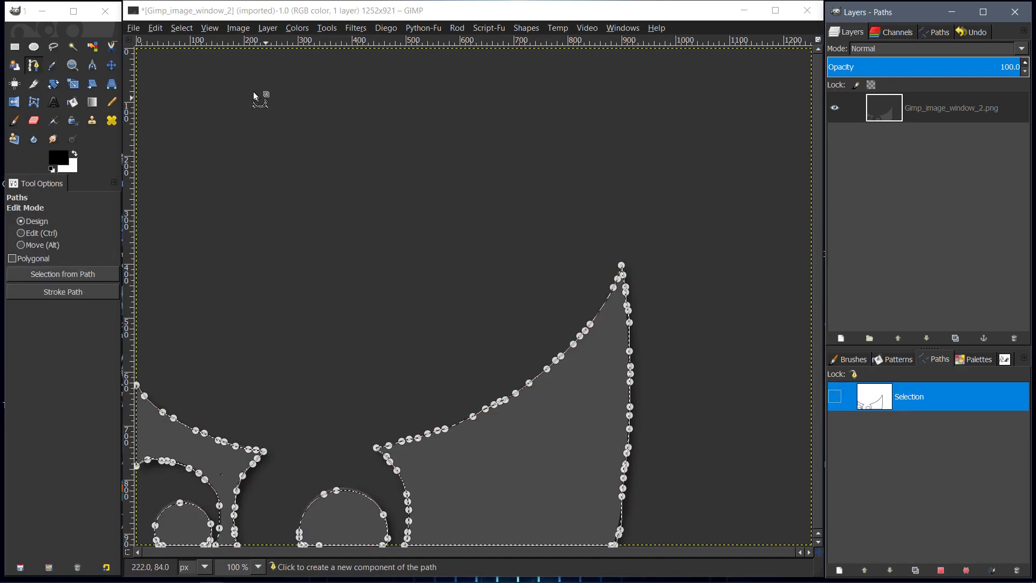
click(111, 101)
Save the selection to a channel, make that channel visible, and open and close its attributes
click(182, 28)
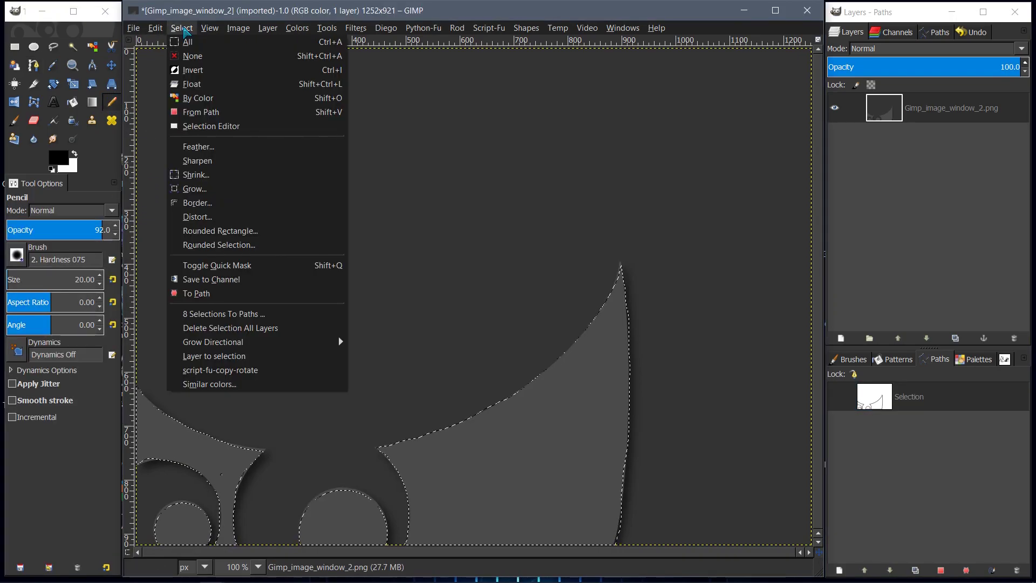
click(207, 279)
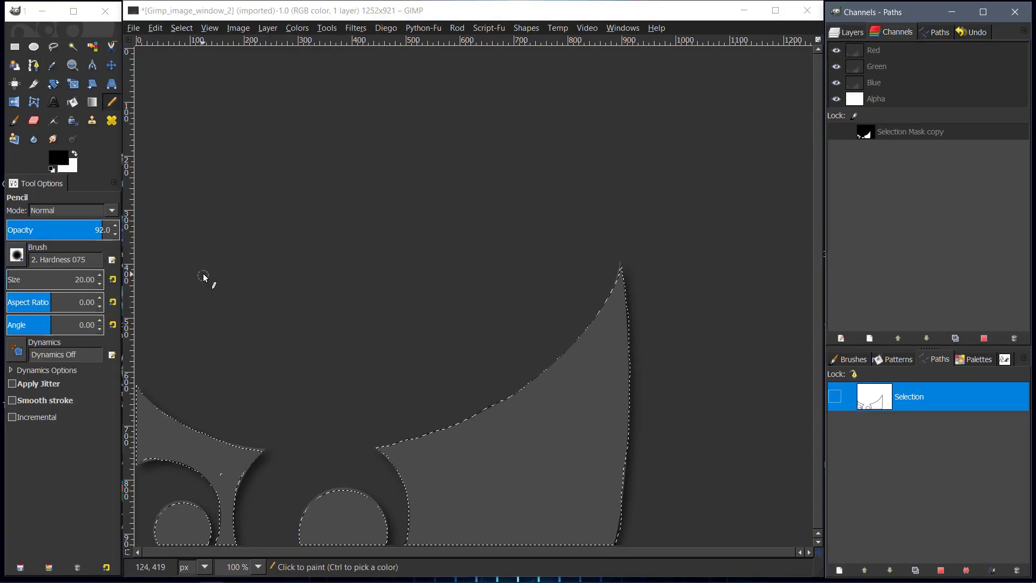
click(846, 134)
click(834, 133)
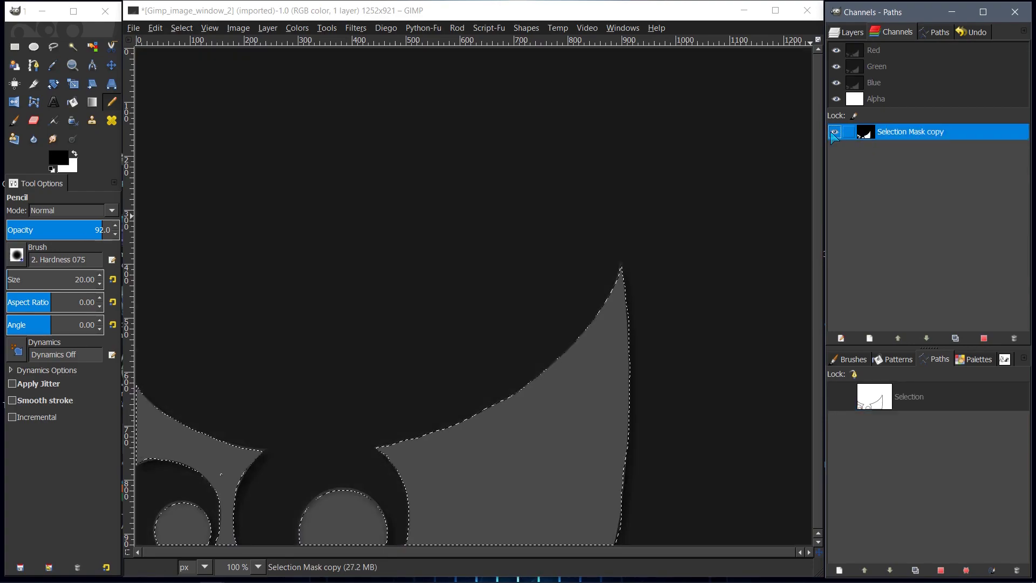
double_click(863, 135)
click(937, 197)
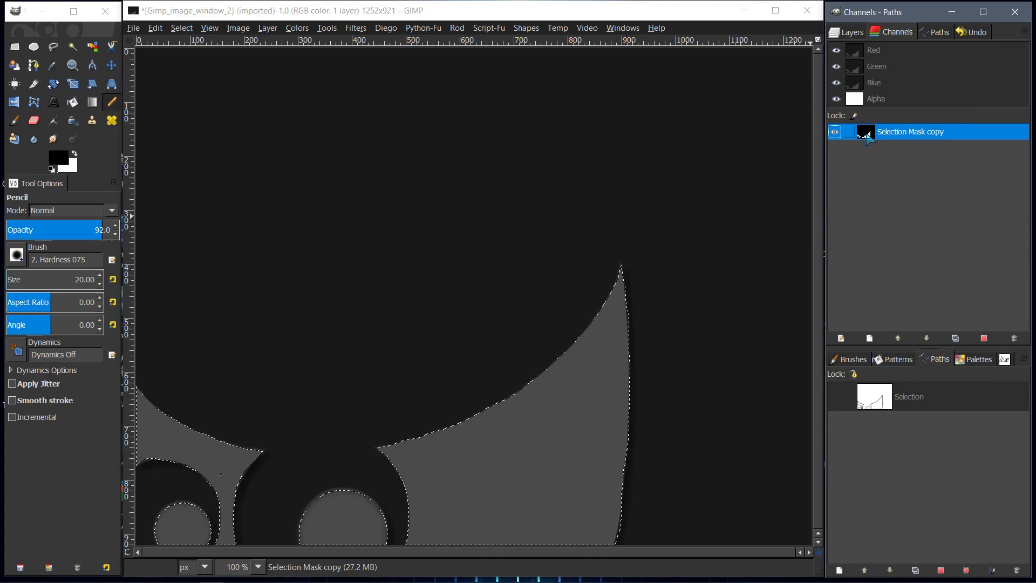
Deselect everything, and recreate the selection from the saved selection mask channel
click(176, 31)
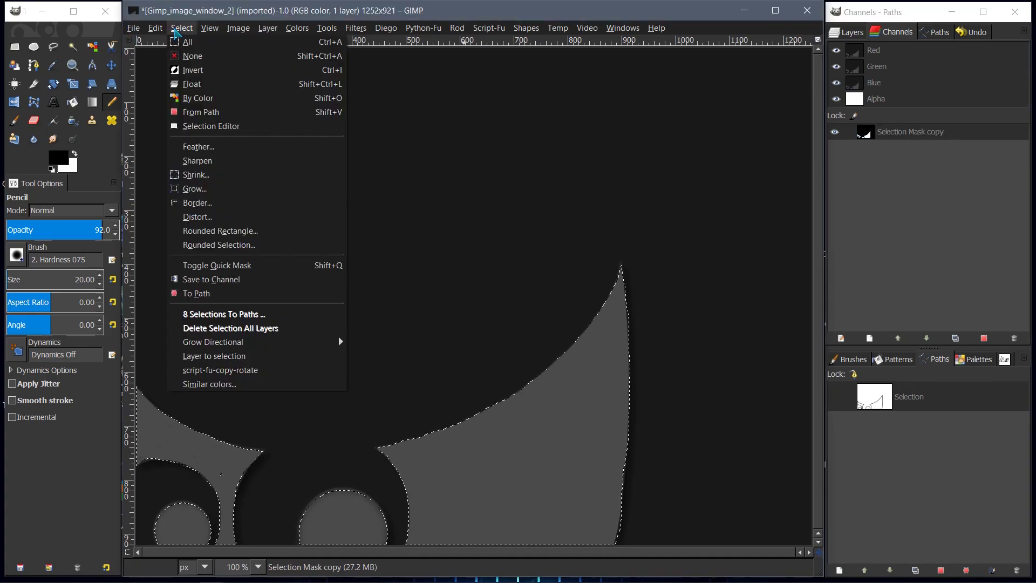
click(186, 56)
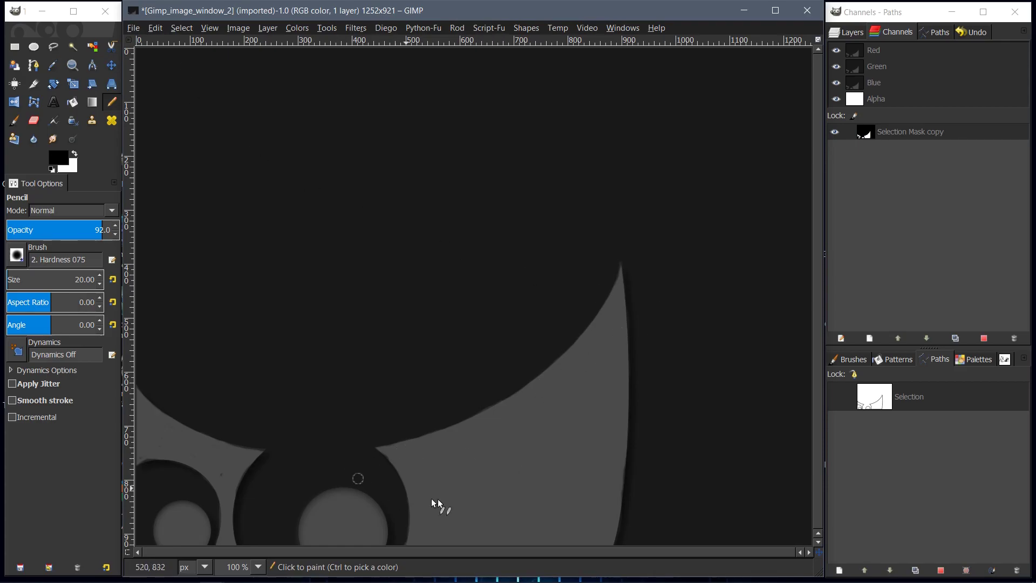
right_click(867, 139)
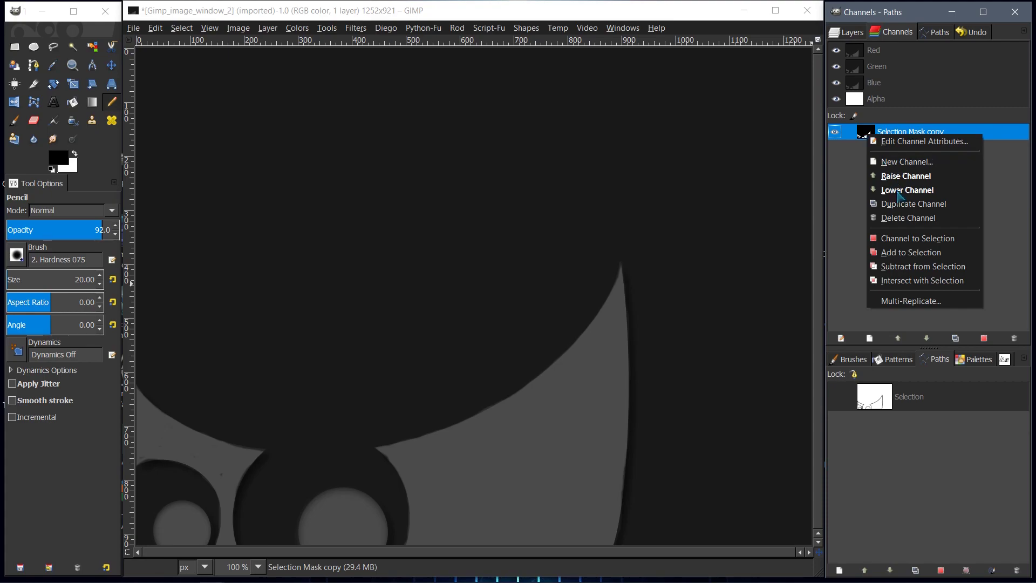
click(912, 243)
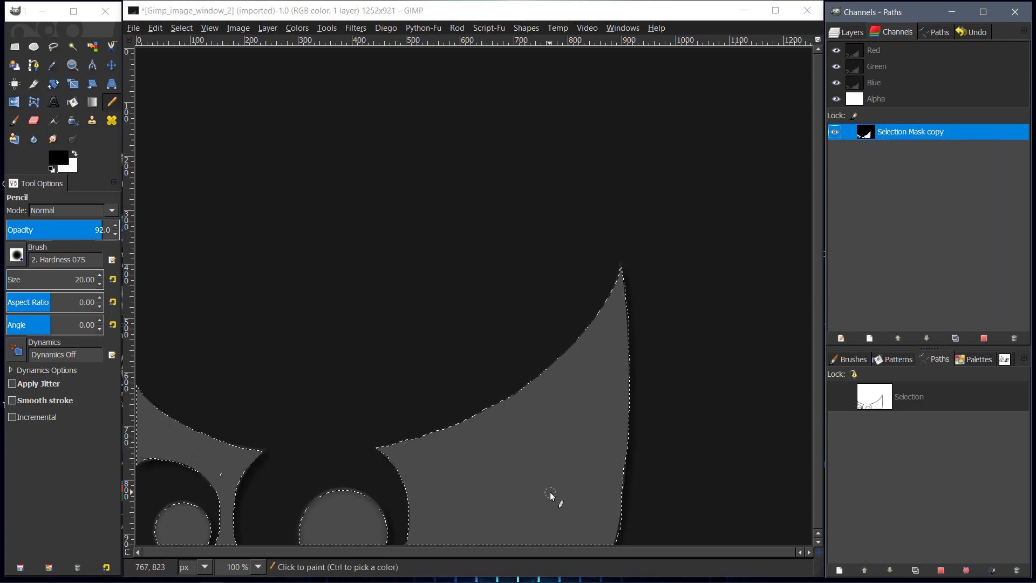
Undo the channel, selection and path changes back to the point where Quick Mask was turned off
click(156, 28)
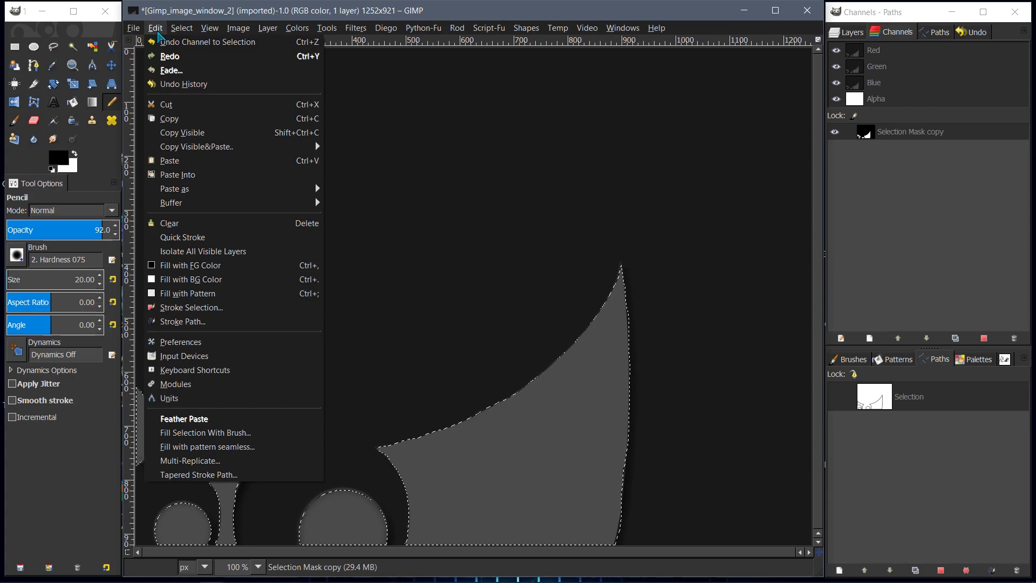
click(165, 43)
click(156, 28)
click(163, 43)
click(157, 28)
click(163, 43)
click(157, 29)
click(163, 42)
click(157, 29)
click(164, 42)
click(156, 28)
click(164, 43)
Step back through the undo history past all Quick Mask painting and selection edits to the base image
click(966, 32)
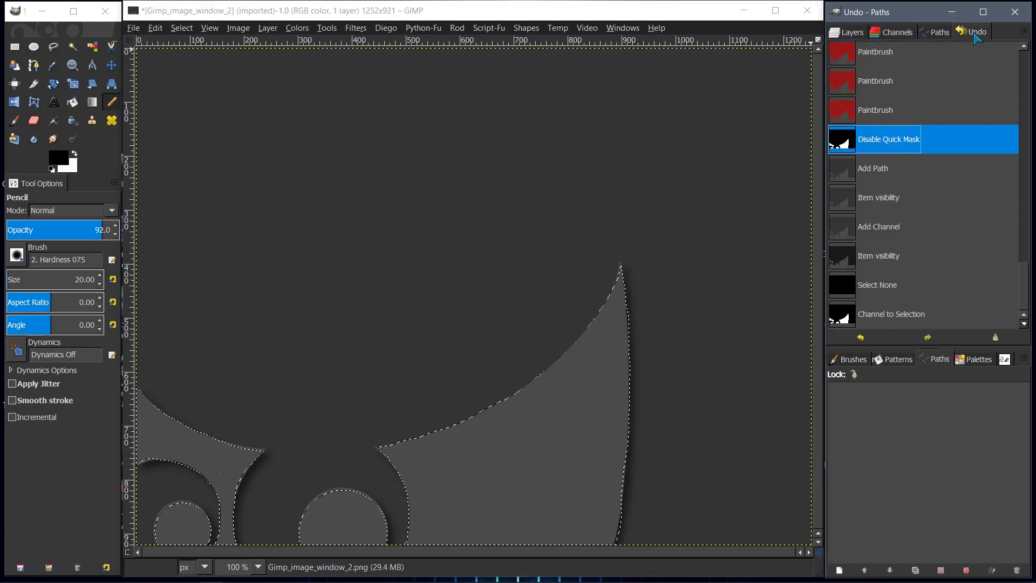
click(861, 338)
click(860, 338)
click(861, 337)
click(861, 338)
click(860, 338)
click(861, 337)
click(860, 338)
click(861, 338)
click(861, 338)
click(861, 337)
click(861, 338)
click(861, 337)
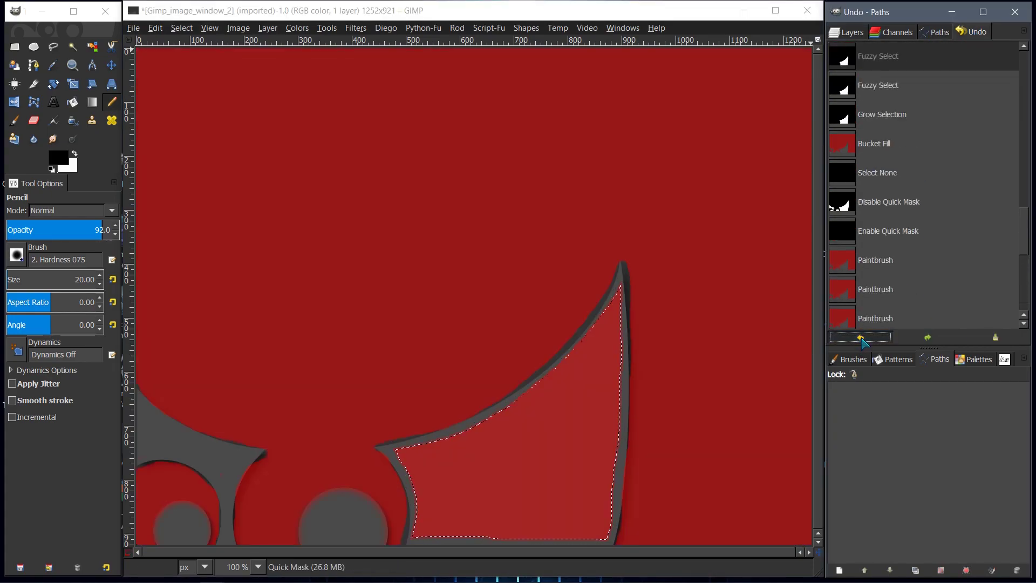
click(861, 338)
click(861, 338)
click(860, 337)
click(861, 338)
click(861, 338)
click(860, 337)
click(860, 338)
click(861, 338)
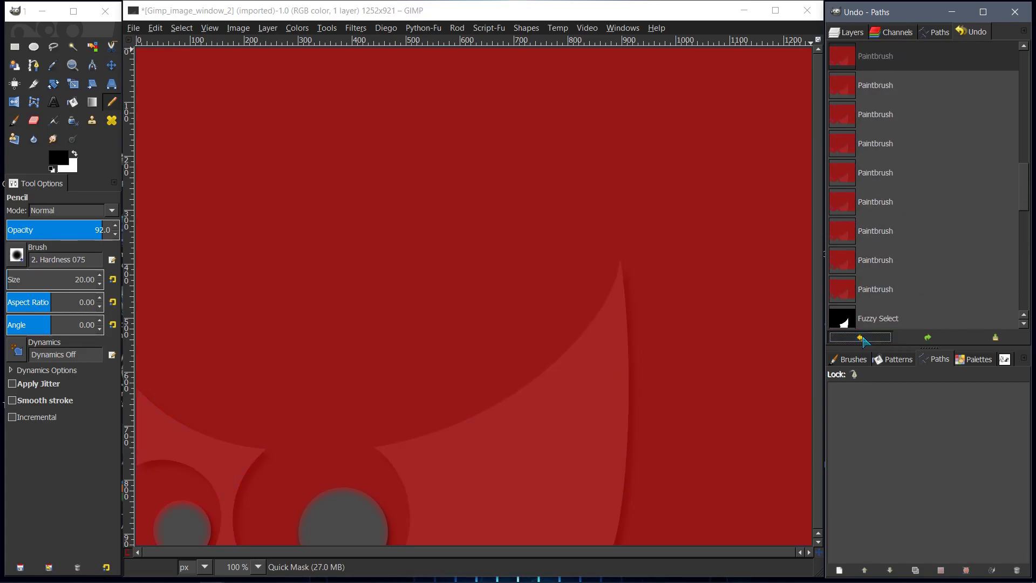
click(860, 338)
click(861, 338)
click(863, 337)
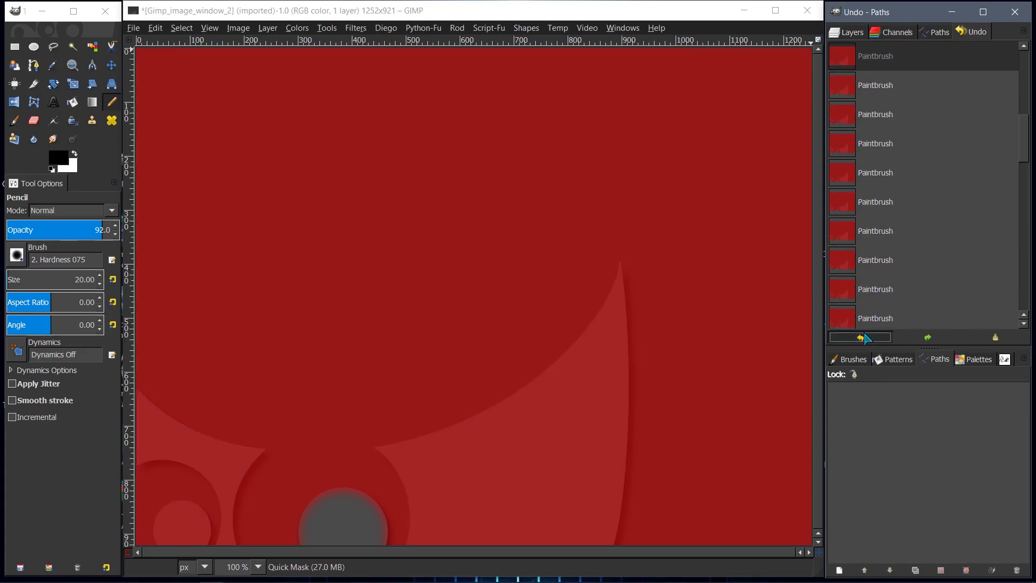
click(864, 336)
click(863, 337)
click(863, 336)
click(863, 337)
click(863, 337)
click(863, 337)
click(864, 336)
click(863, 336)
click(863, 336)
click(863, 336)
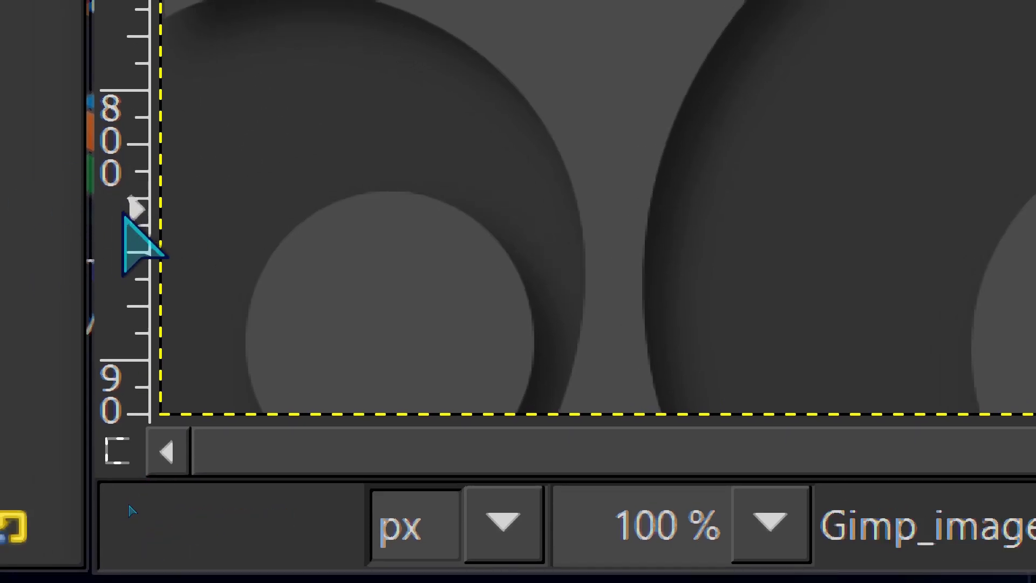
Place a vertical guide at about 98 px and a horizontal guide at about 880 px, crossing inside the small lower-left circle
drag(133, 216, 426, 245)
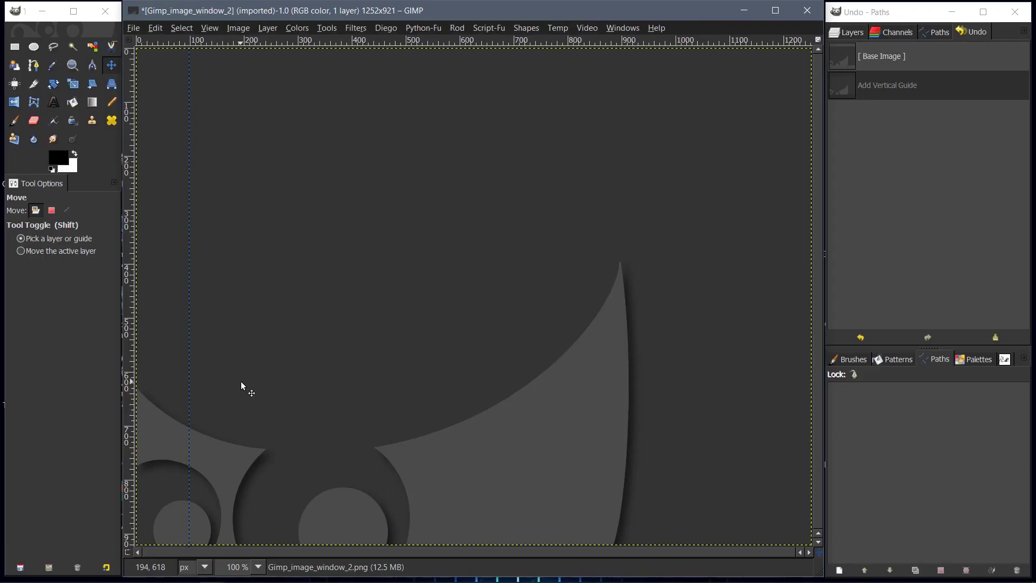
drag(220, 41, 251, 523)
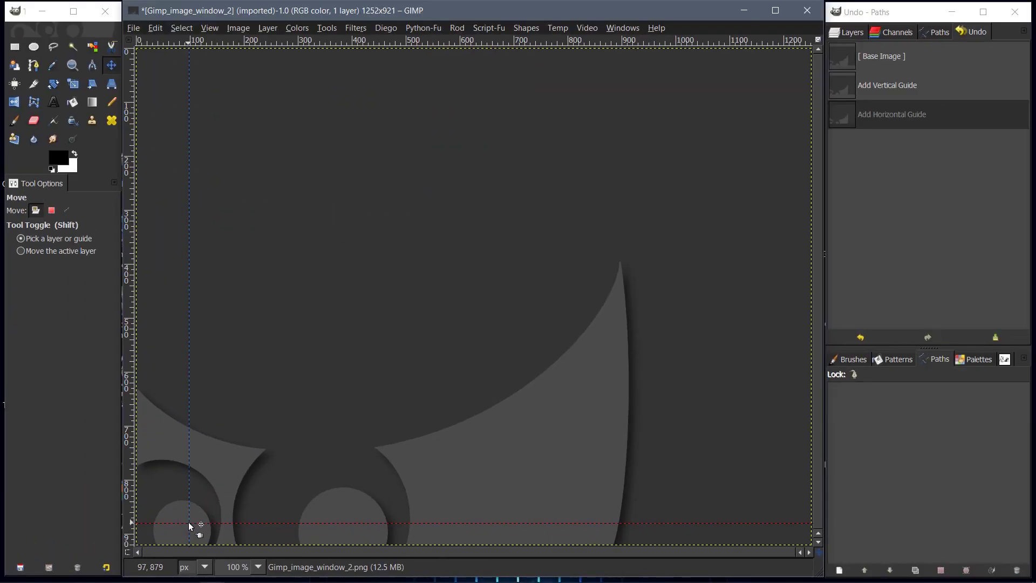
Apply the Supernova filter with its centre at X 98 px, Y 880 px, where the two guides cross
click(356, 28)
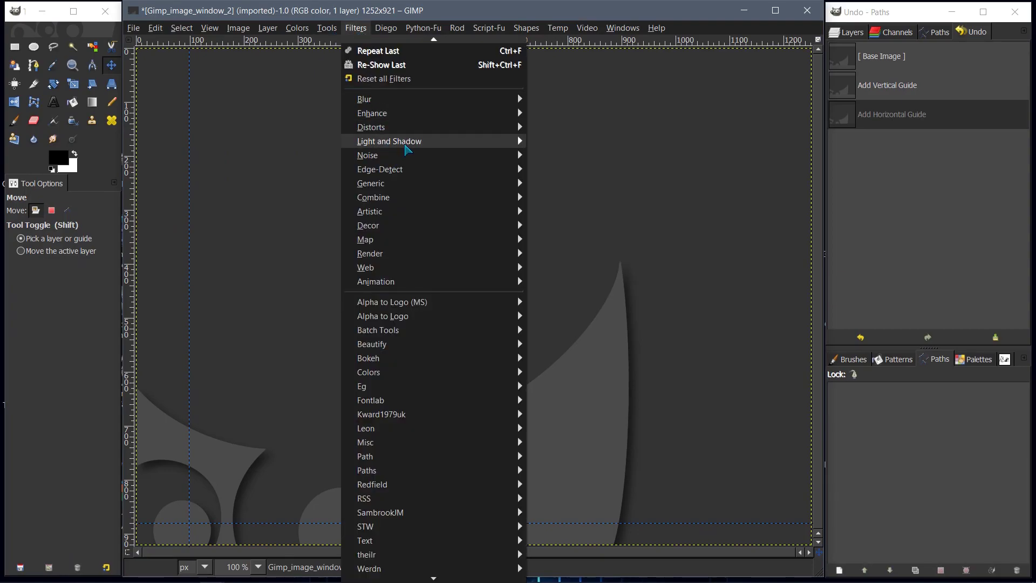
mouse_move(444, 149)
click(561, 211)
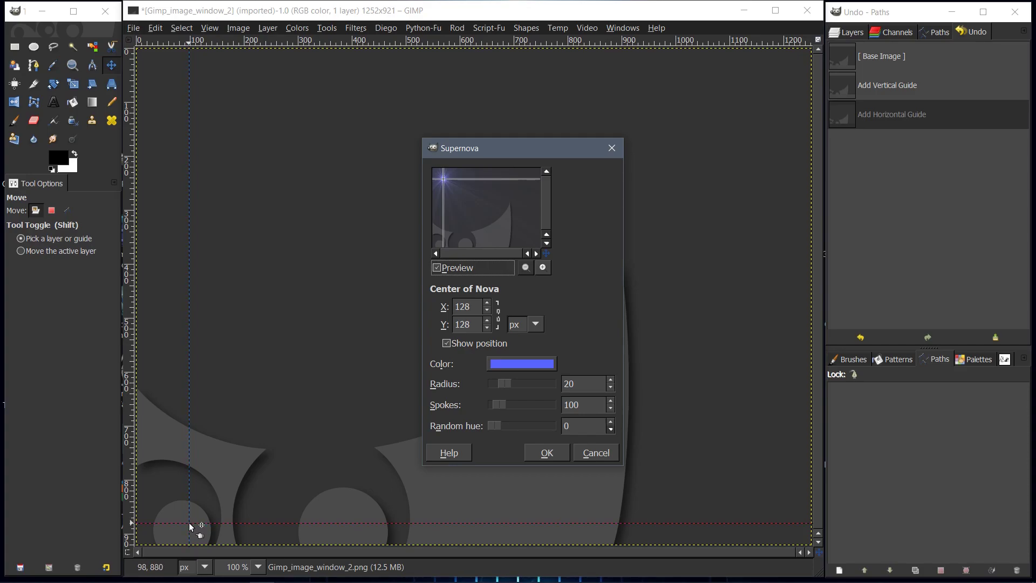
double_click(461, 306)
text(98)
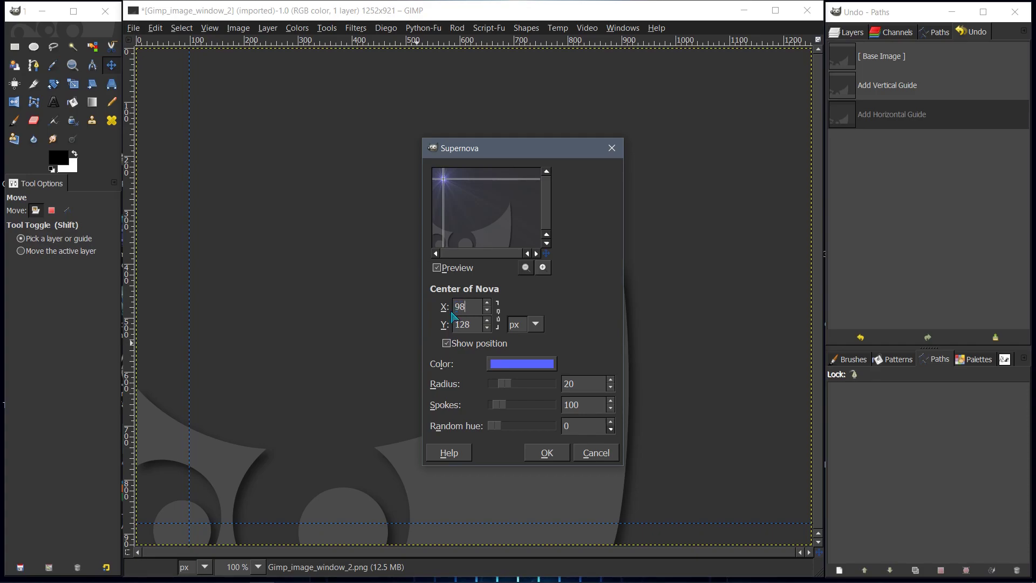
drag(475, 327, 457, 324)
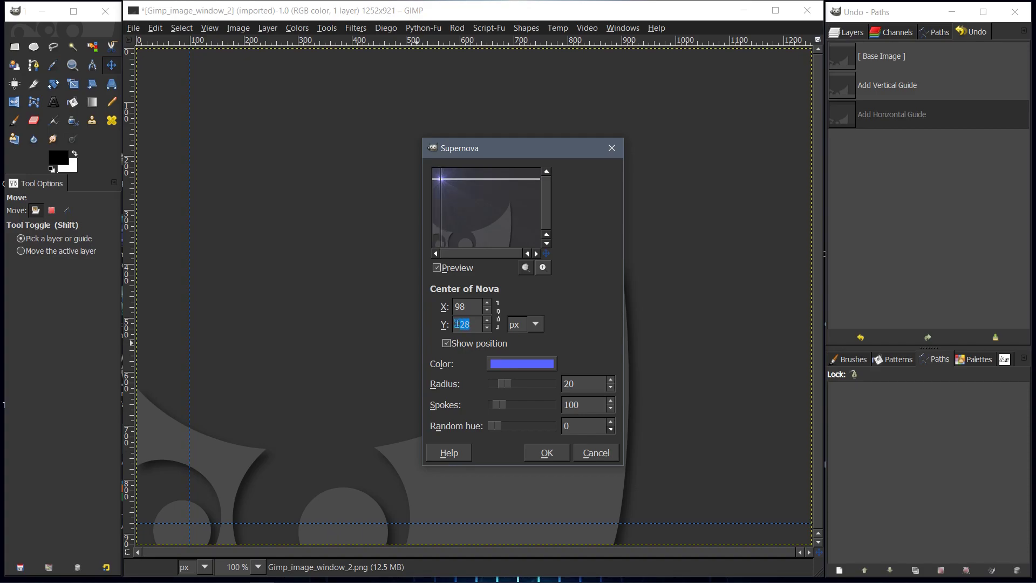
text(880)
key(Return)
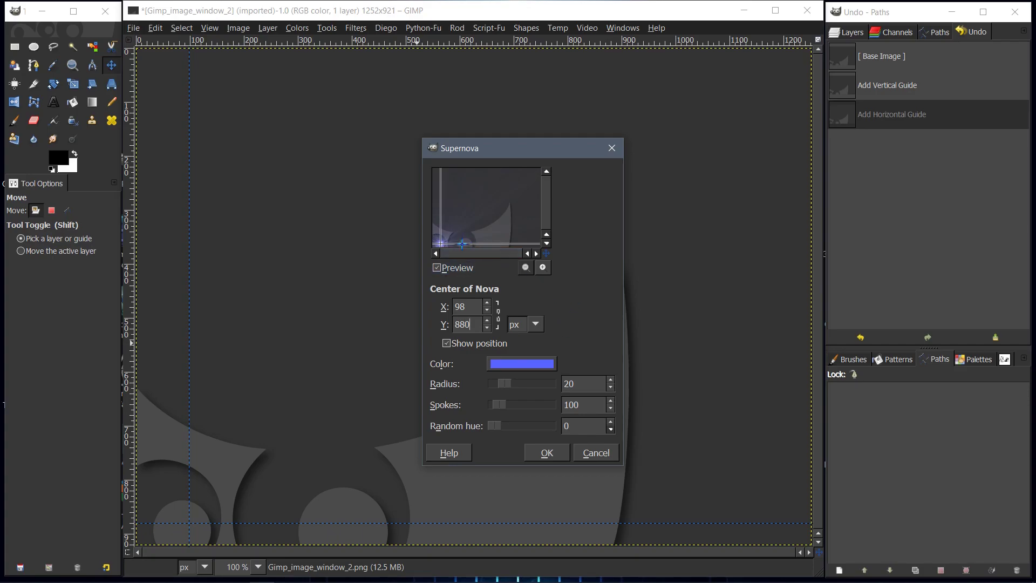
drag(424, 139, 233, 50)
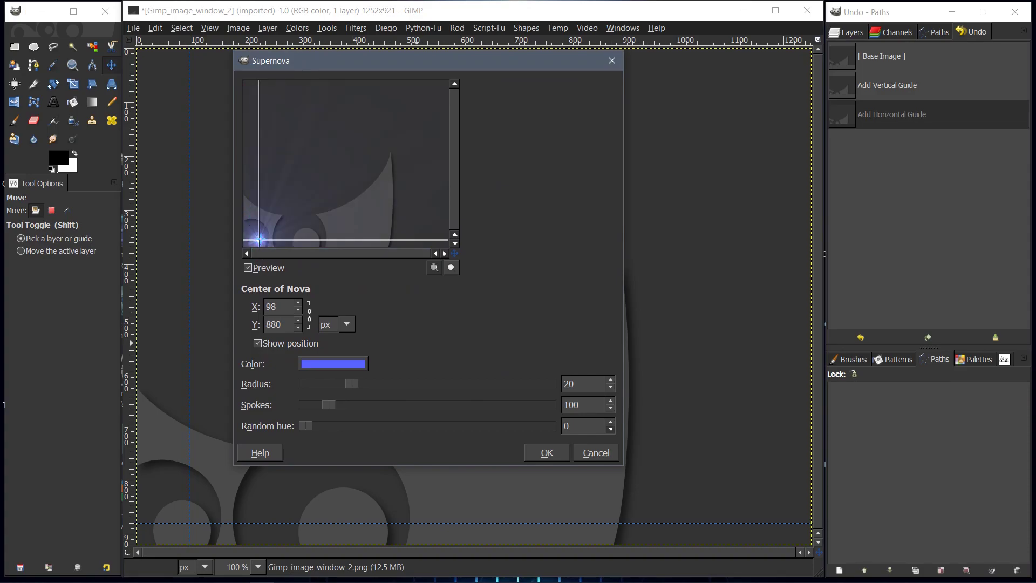
click(548, 452)
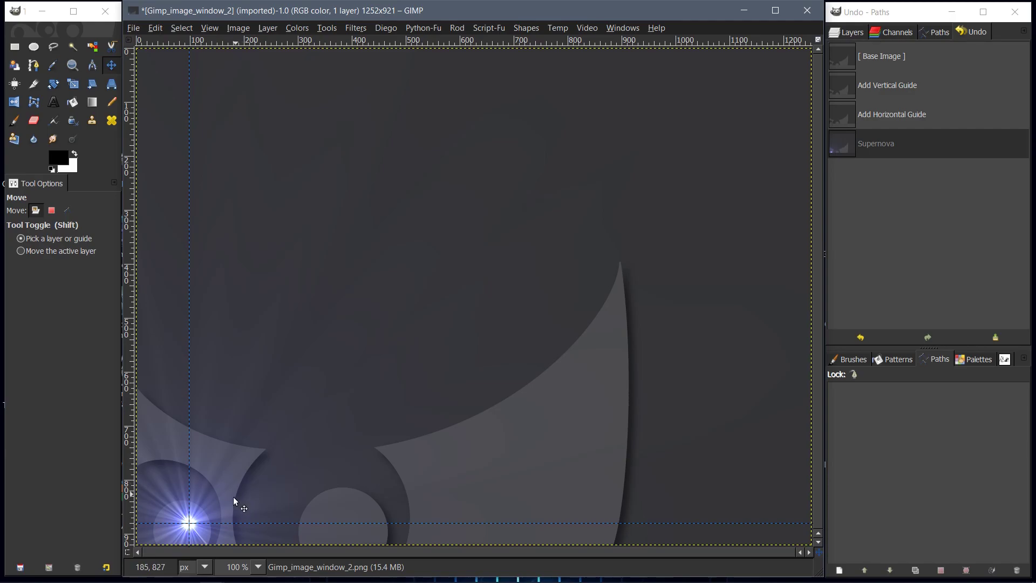
Look through the available ruler units, keep pixels, and set the image zoom to 66.7 %
click(204, 567)
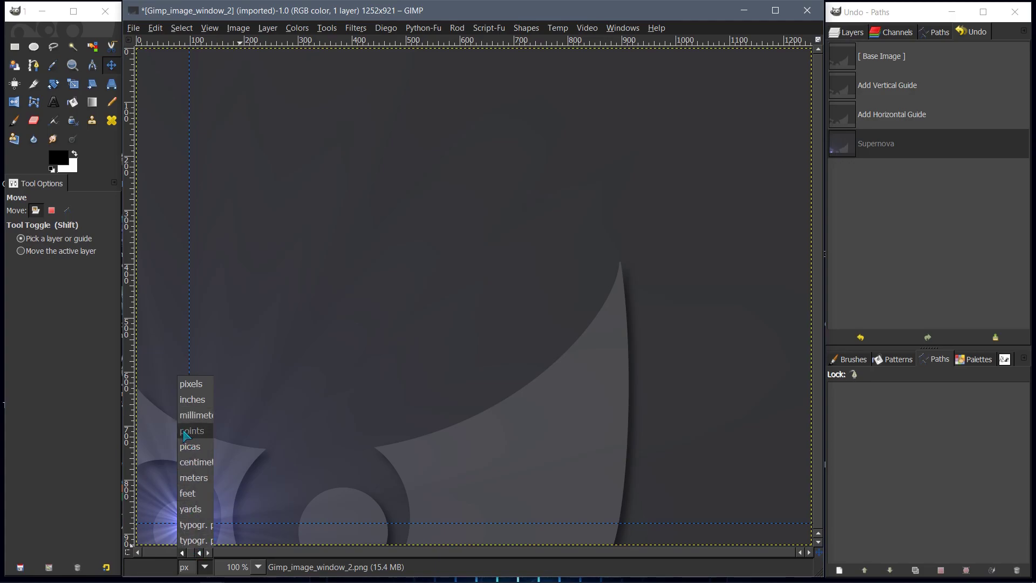
click(188, 384)
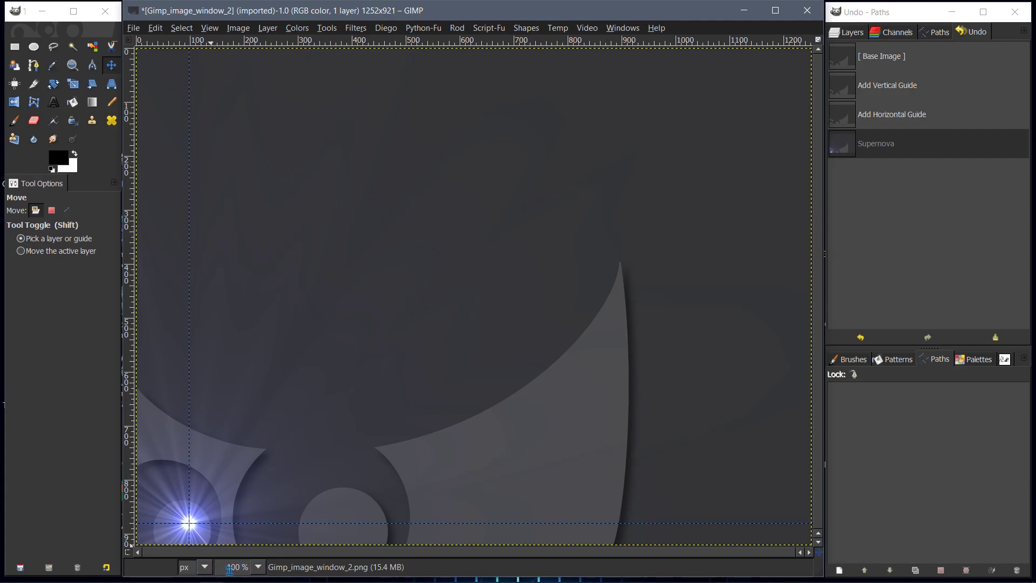
click(258, 567)
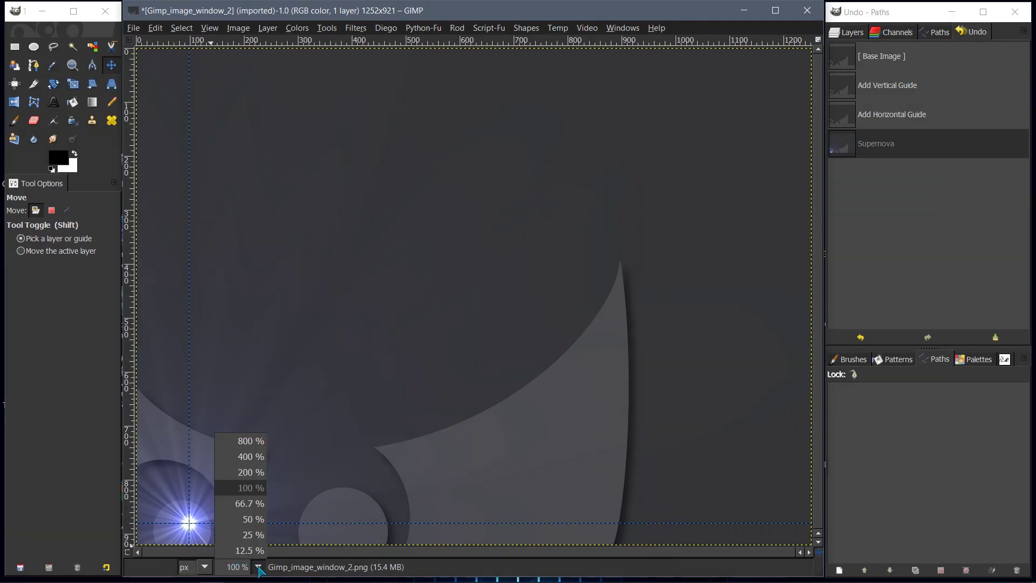
click(251, 503)
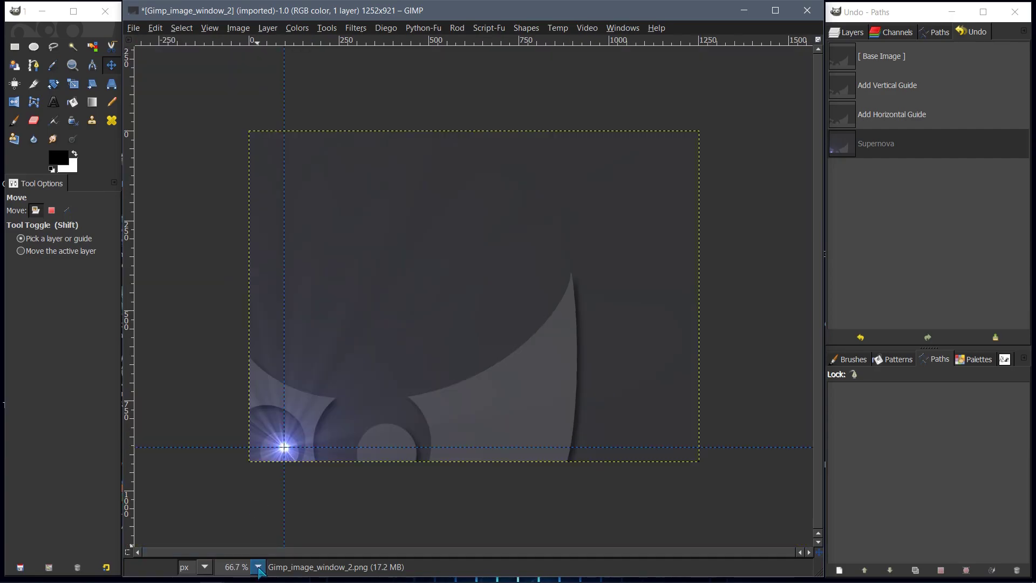
Undo the Supernova filter and remove both the vertical and the horizontal guide from the image
click(155, 28)
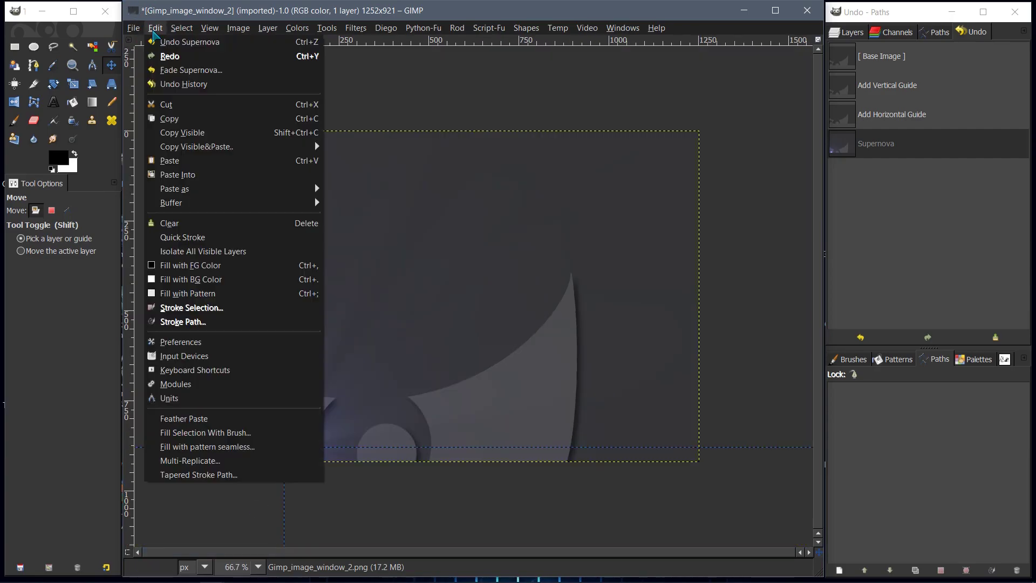
click(162, 45)
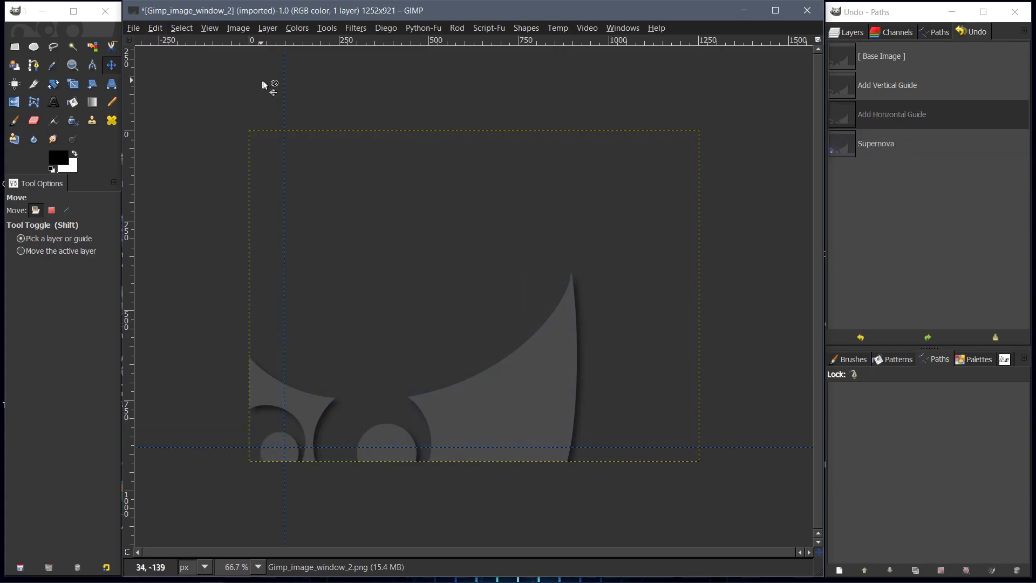
click(66, 210)
drag(284, 264, 92, 272)
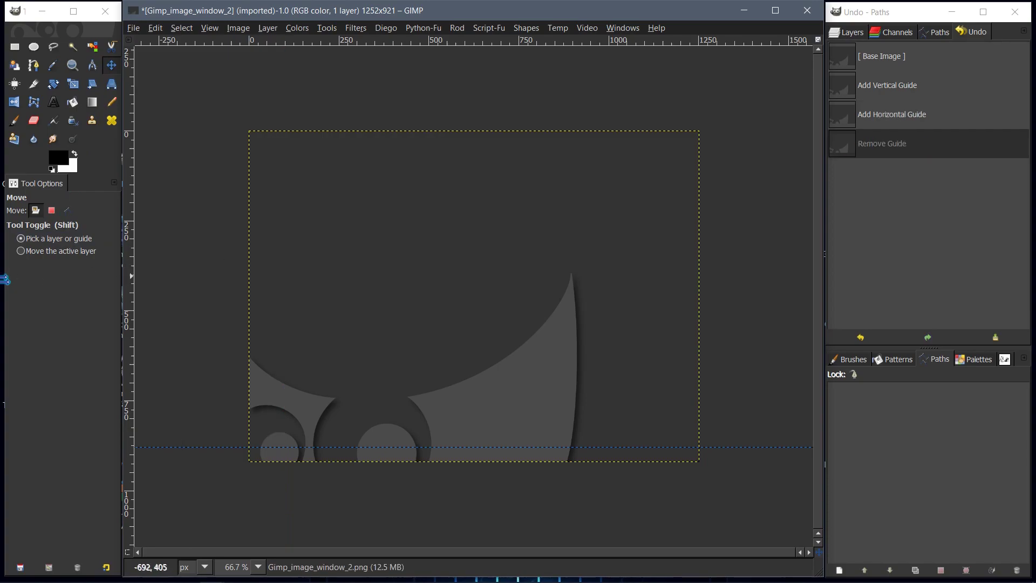
drag(227, 448, 243, 578)
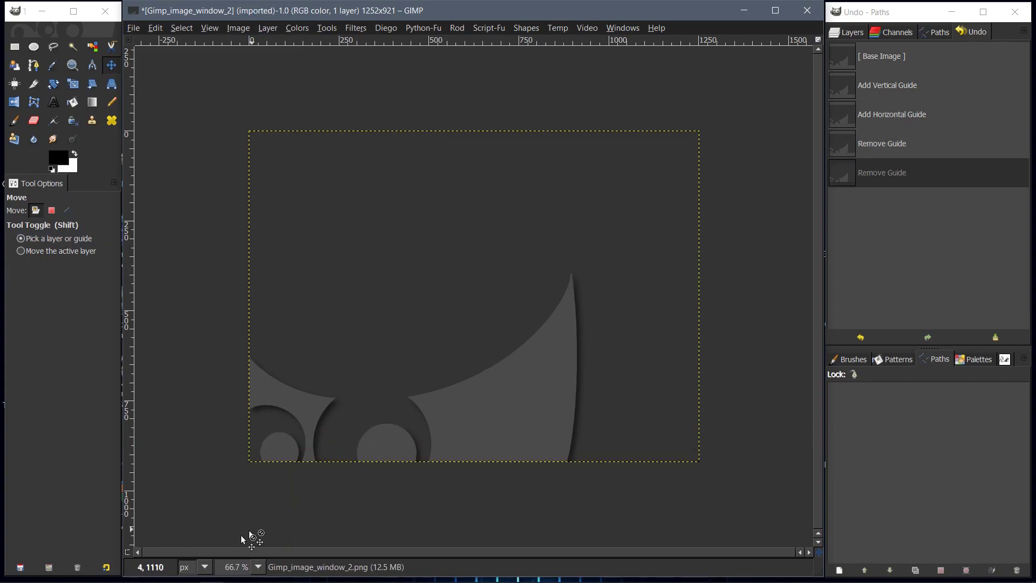
Zoom the image out through 50 %, 25 % and 12.5 %, and return it to 100 %
click(258, 567)
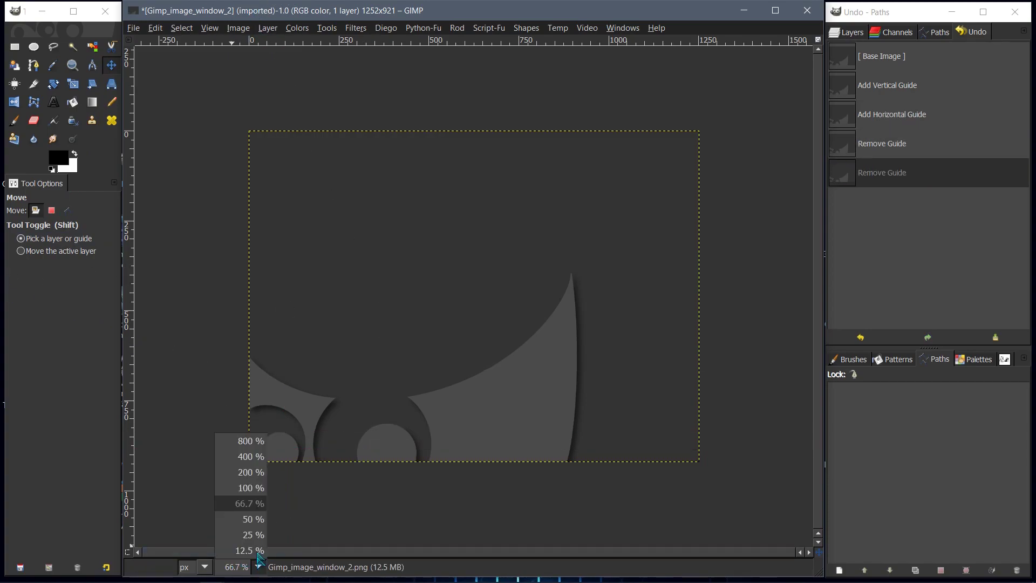
click(251, 518)
click(258, 567)
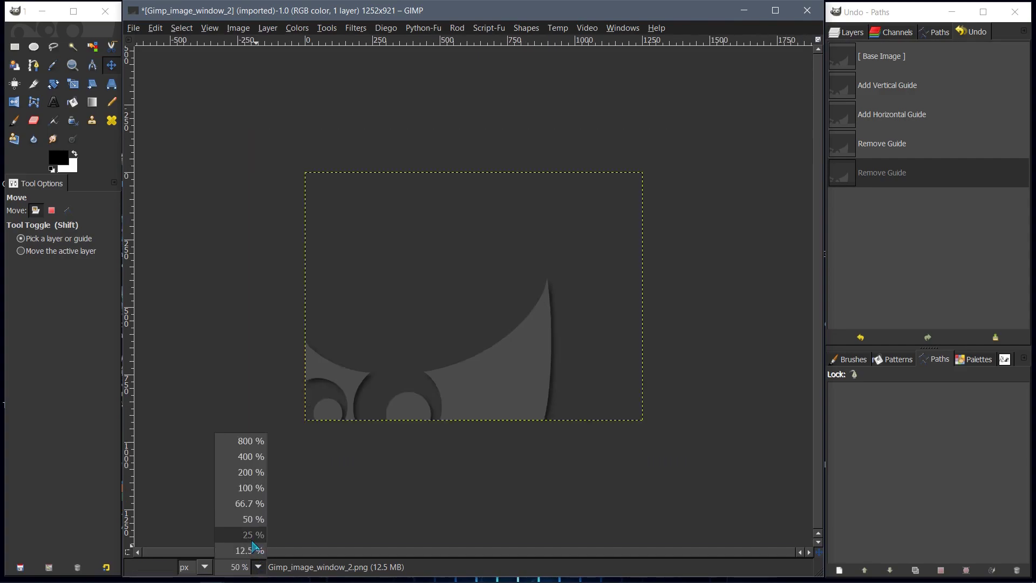
click(252, 534)
click(258, 567)
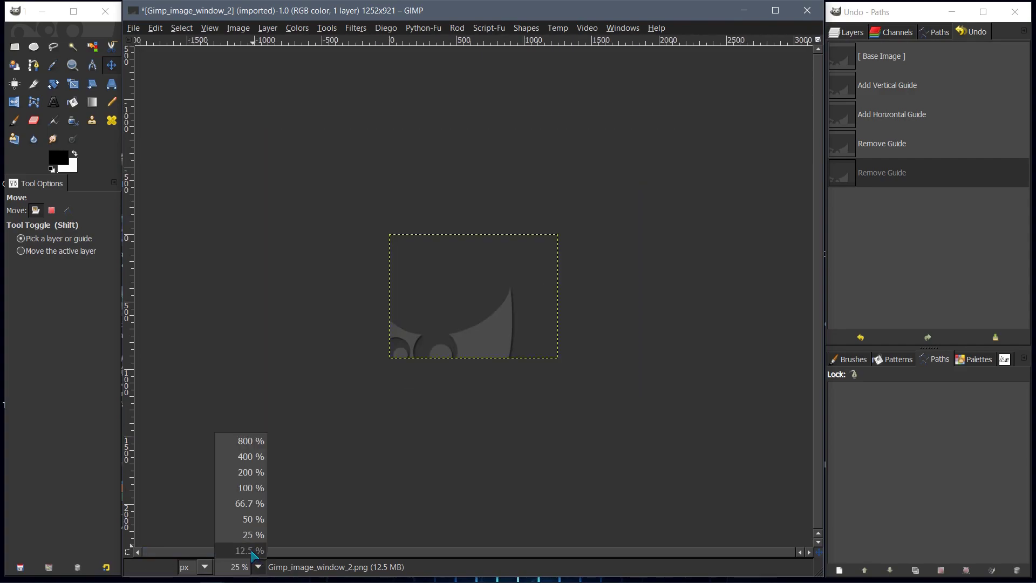
click(252, 550)
click(258, 566)
click(248, 488)
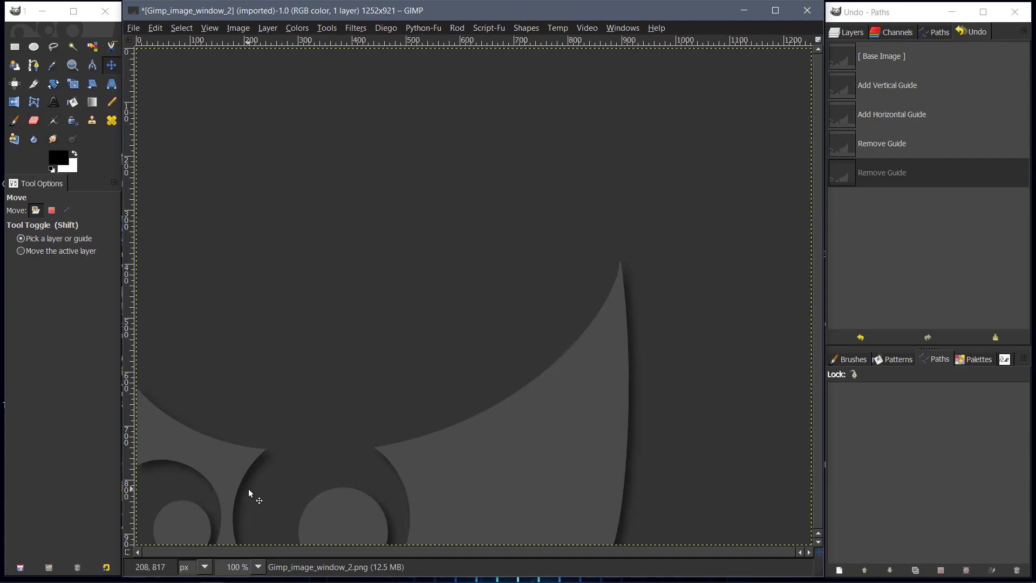
Zoom the image in to 200 % and 400 %, and return it to 100 %
click(257, 567)
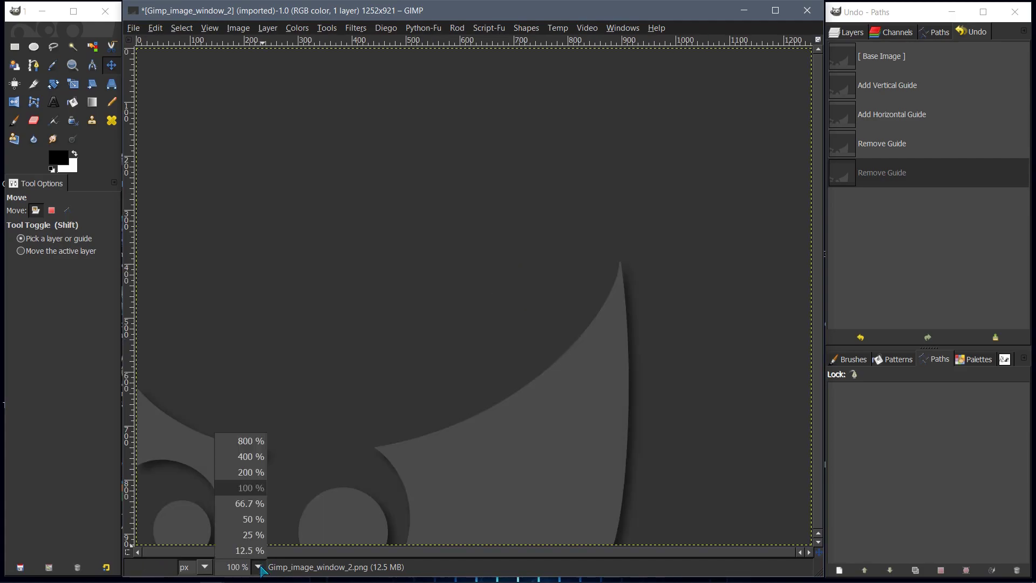
click(250, 472)
click(258, 567)
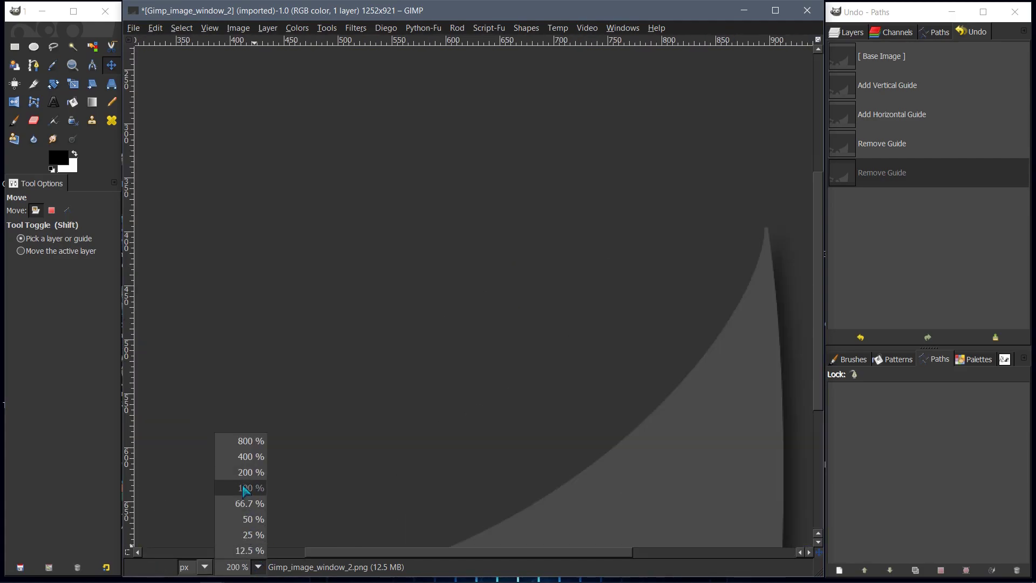
click(241, 474)
click(258, 566)
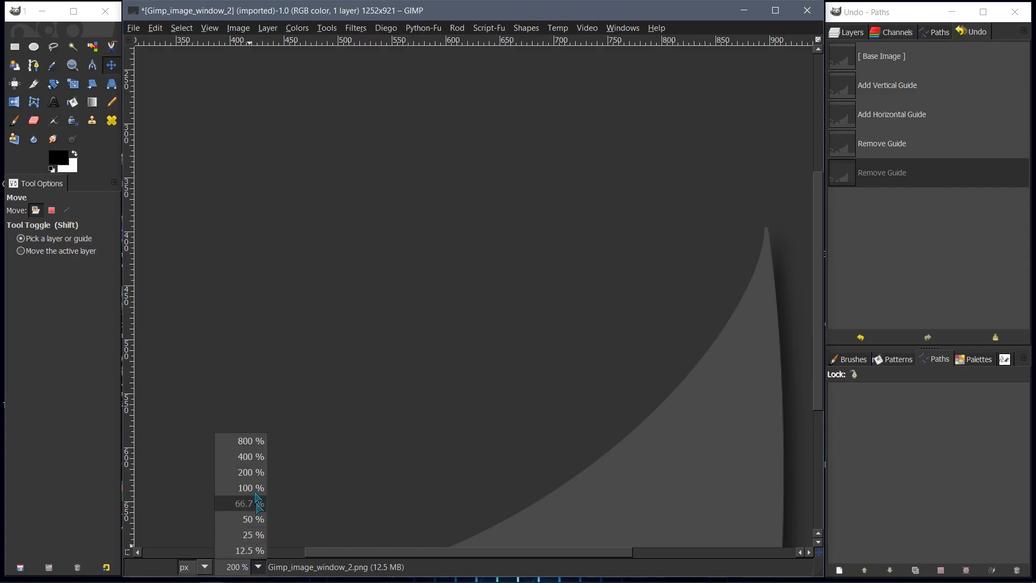
click(251, 457)
click(258, 566)
click(245, 488)
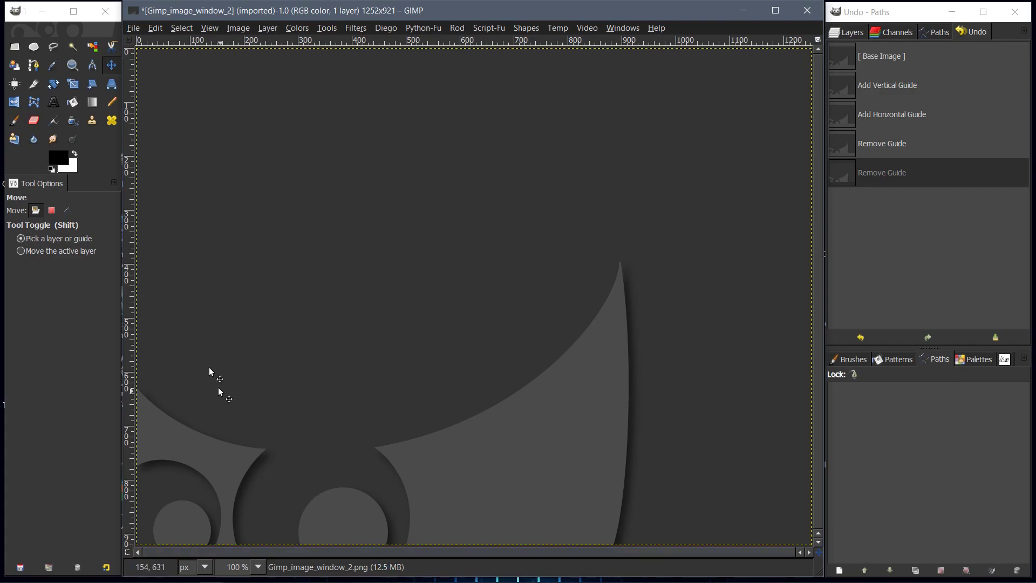
Sample the image's lighter grey as the foreground colour and paint a straight diagonal line from the image's upper left with the Paintbrush
click(15, 122)
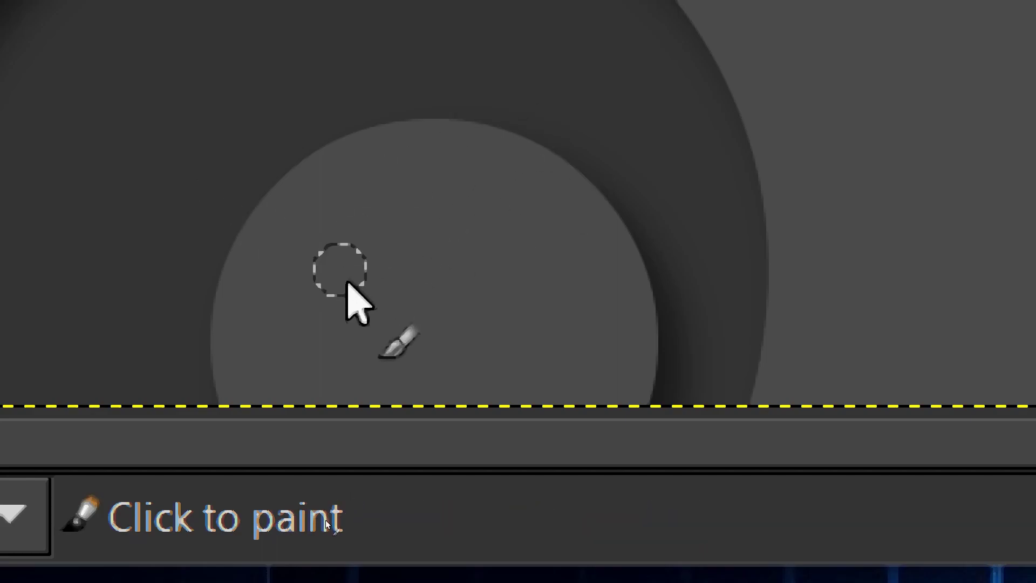
key(ctrl)
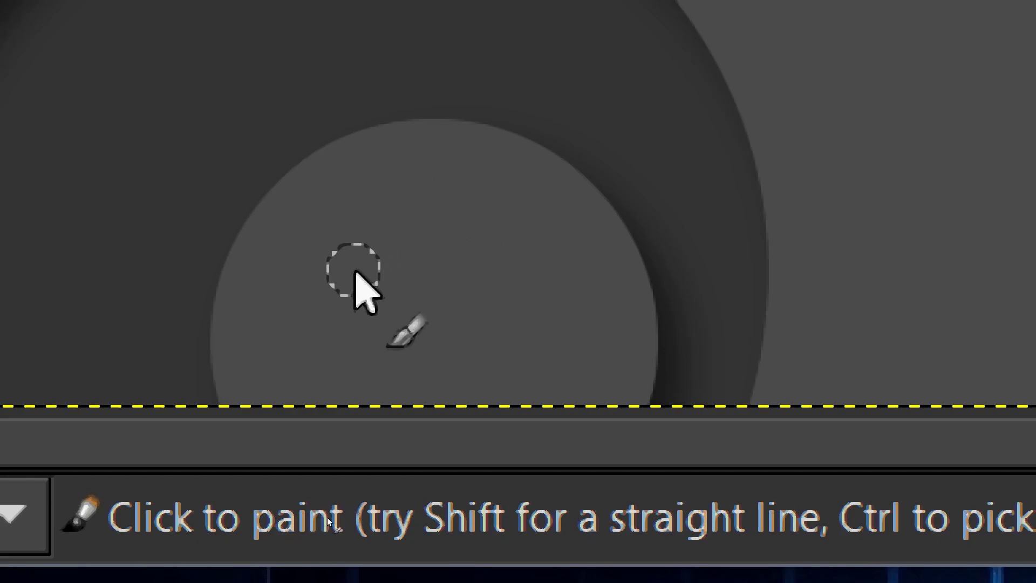
shift+click(762, 222)
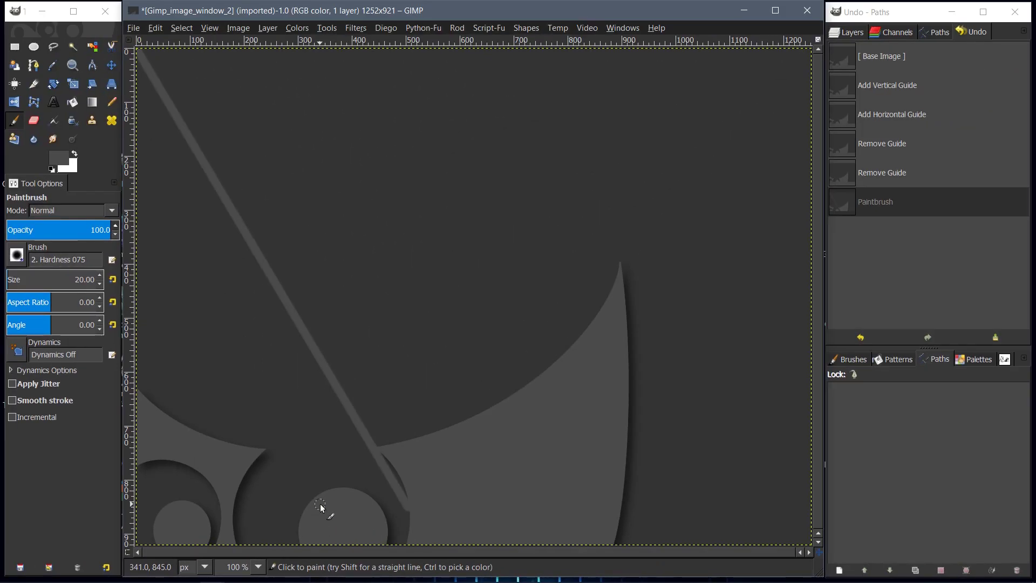
Activate the Clone tool and undo the straight paintbrush line
click(99, 126)
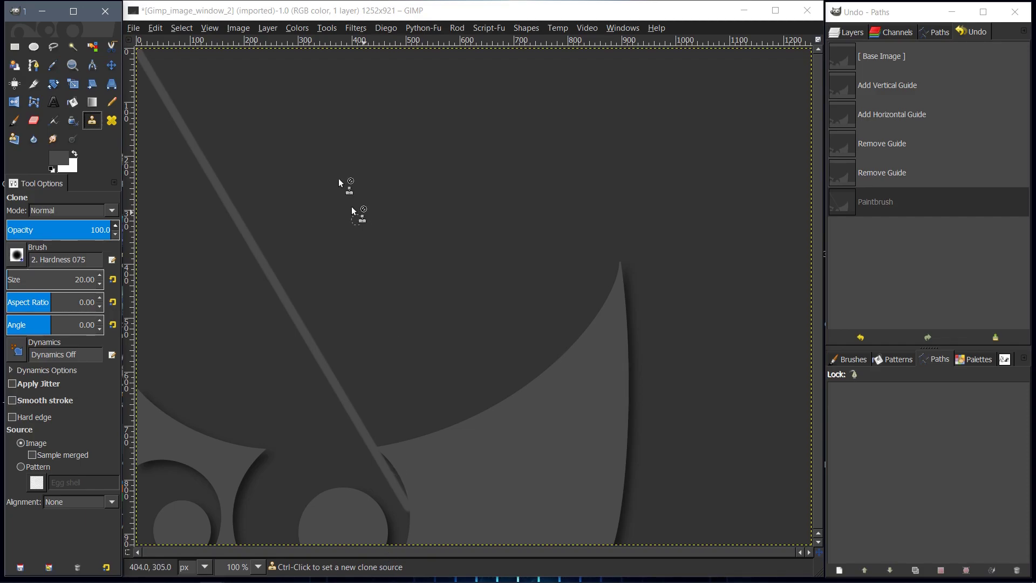
click(155, 28)
click(165, 43)
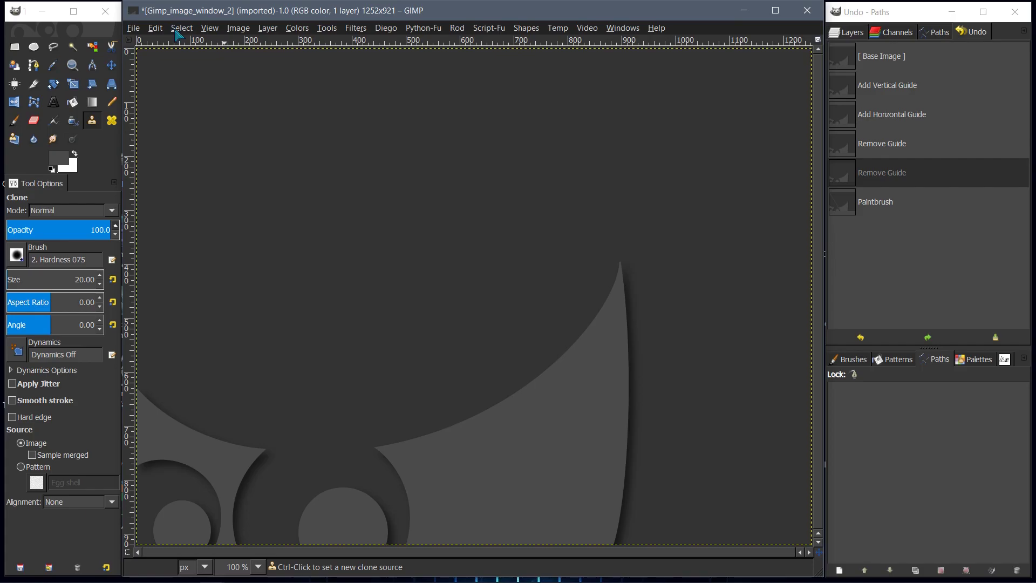
Hide the image window's status bar and show it again
click(205, 30)
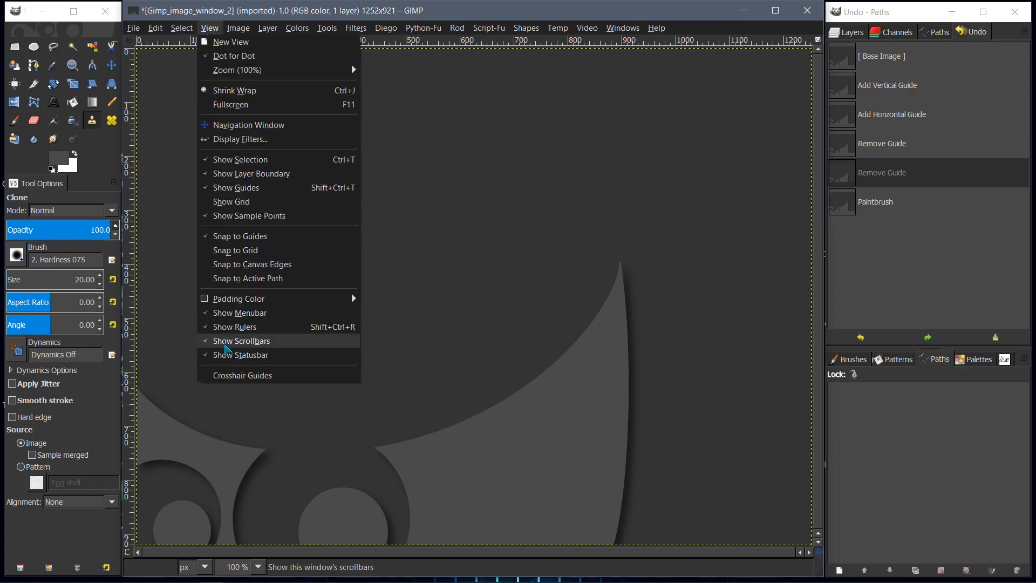
click(225, 355)
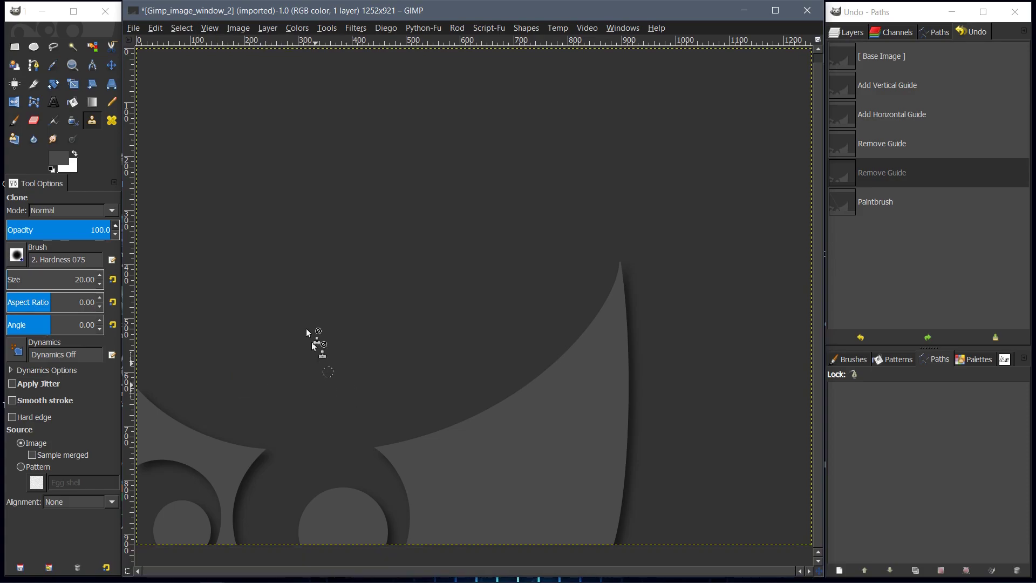
click(209, 29)
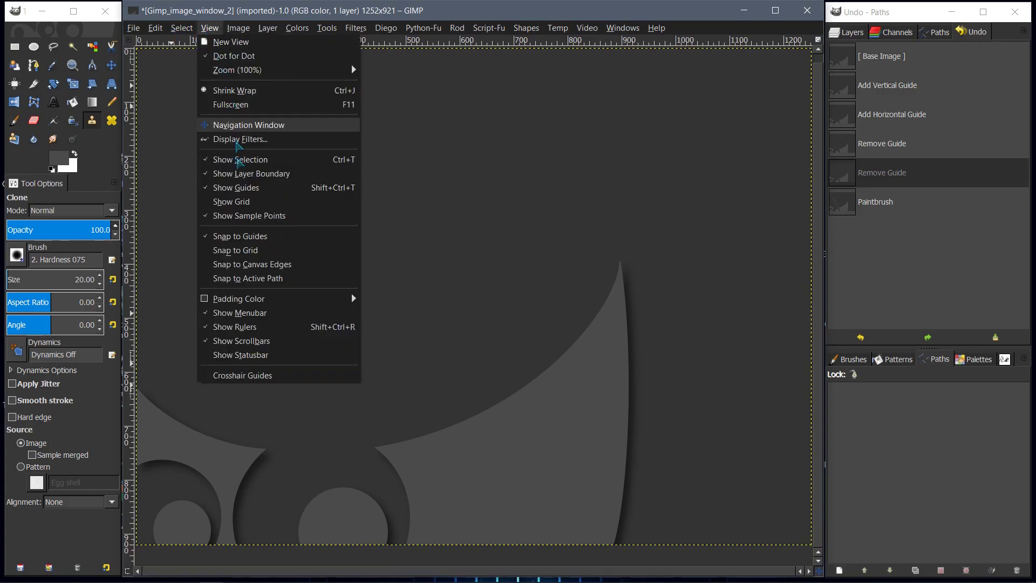
click(240, 356)
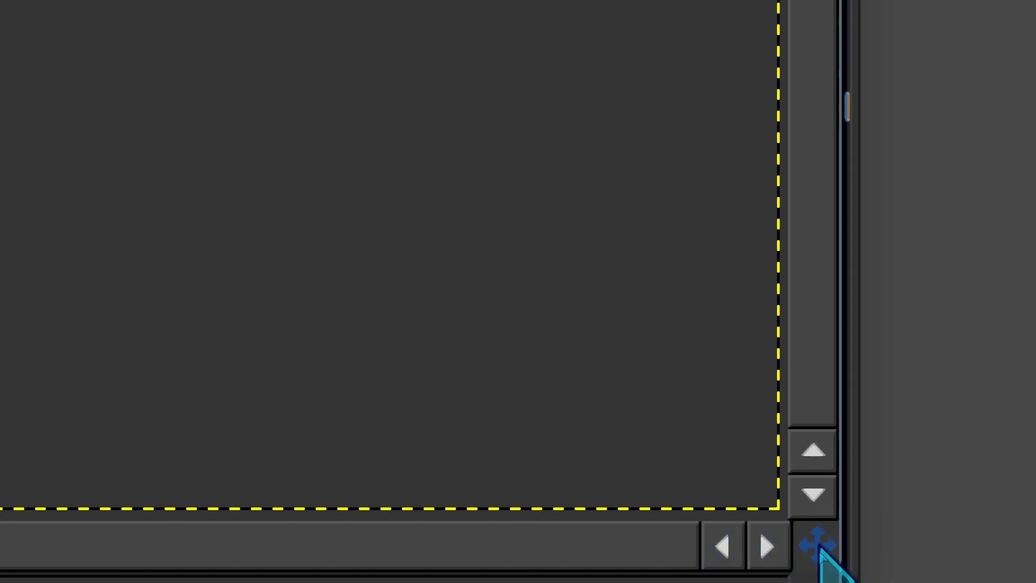
Pan around the image using the navigation preview
click(819, 550)
drag(818, 550, 787, 525)
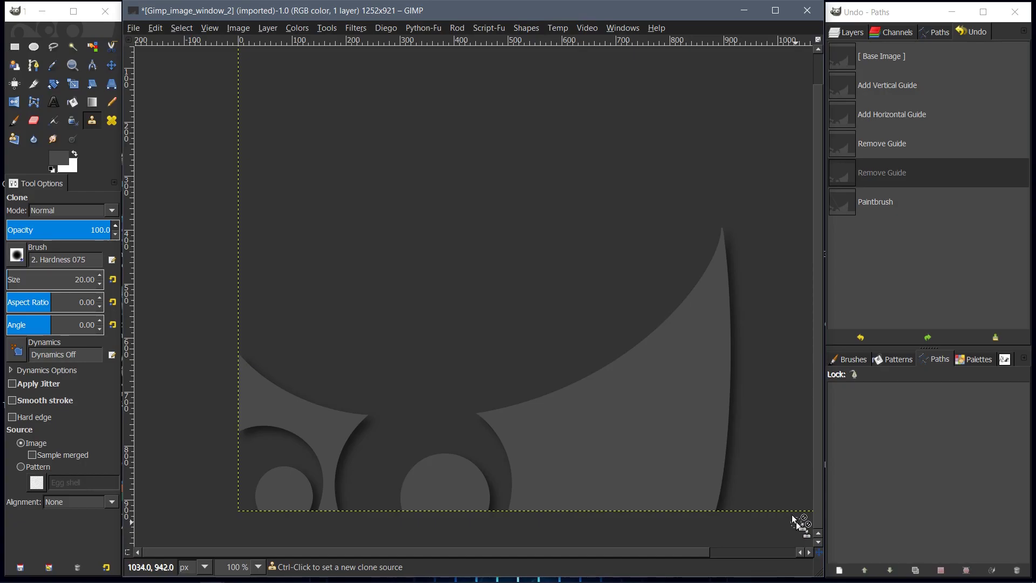
drag(820, 557, 847, 517)
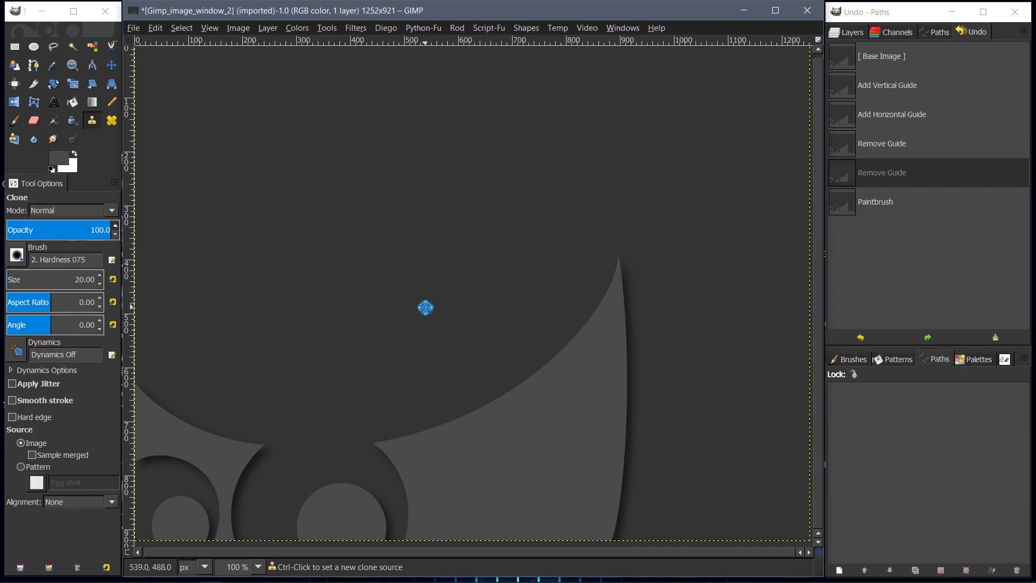
Pan the image directly on the canvas with the Clone tool active, and again with the Paintbrush active
mouse_move(425, 307)
mouse_down()
mouse_move(592, 340)
mouse_move(656, 215)
mouse_move(424, 175)
mouse_move(317, 282)
mouse_move(511, 421)
mouse_move(594, 247)
mouse_move(329, 223)
mouse_move(350, 367)
mouse_move(647, 340)
mouse_move(518, 191)
mouse_move(256, 318)
mouse_move(613, 416)
mouse_move(444, 282)
mouse_move(530, 407)
mouse_move(511, 251)
mouse_move(254, 290)
mouse_move(338, 352)
mouse_move(359, 332)
mouse_up()
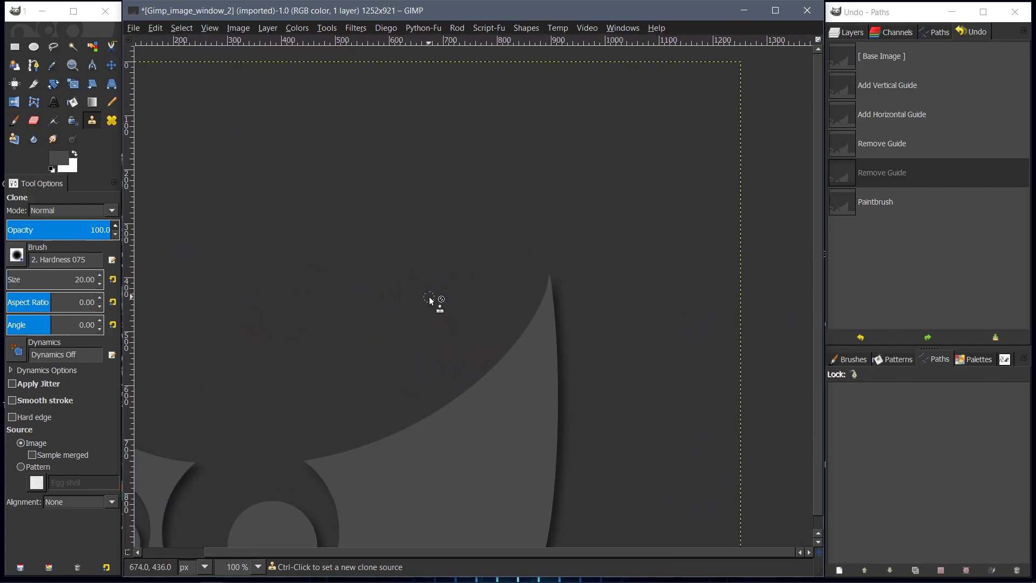
mouse_move(428, 293)
mouse_down()
mouse_move(564, 303)
mouse_move(699, 289)
mouse_move(735, 236)
mouse_move(557, 76)
mouse_move(324, 97)
mouse_move(211, 328)
mouse_move(428, 455)
mouse_move(659, 354)
mouse_move(511, 270)
mouse_move(488, 281)
mouse_up()
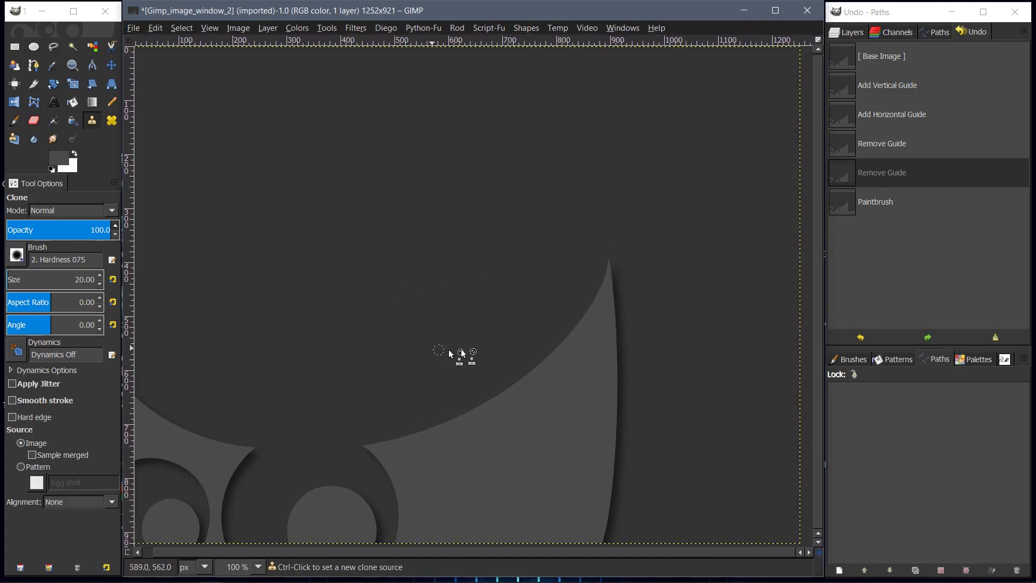
click(15, 120)
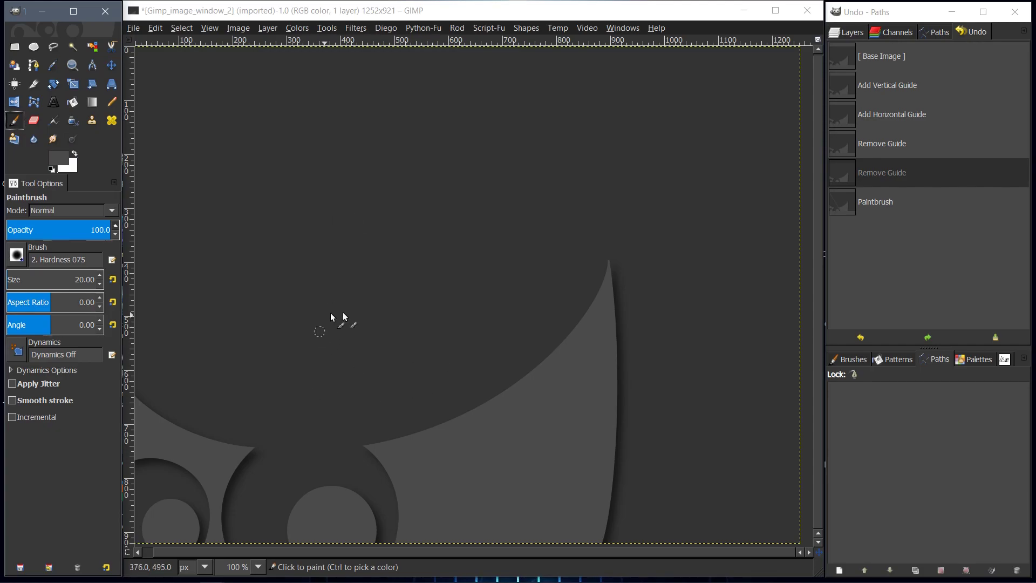
drag(420, 331, 433, 319)
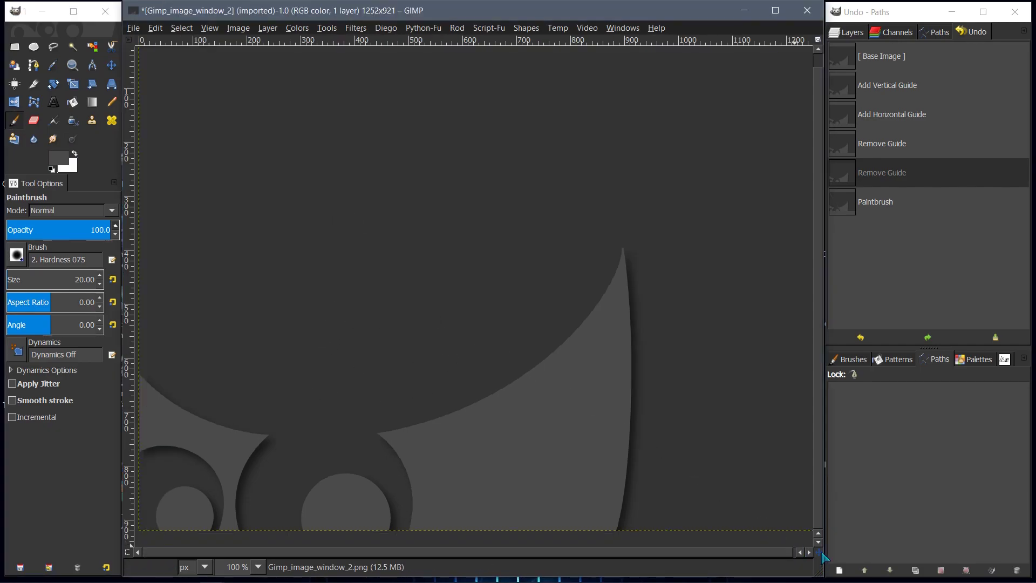
Set the navigation preview size to Small in the interface preferences and try the preview on the image
drag(821, 551, 821, 511)
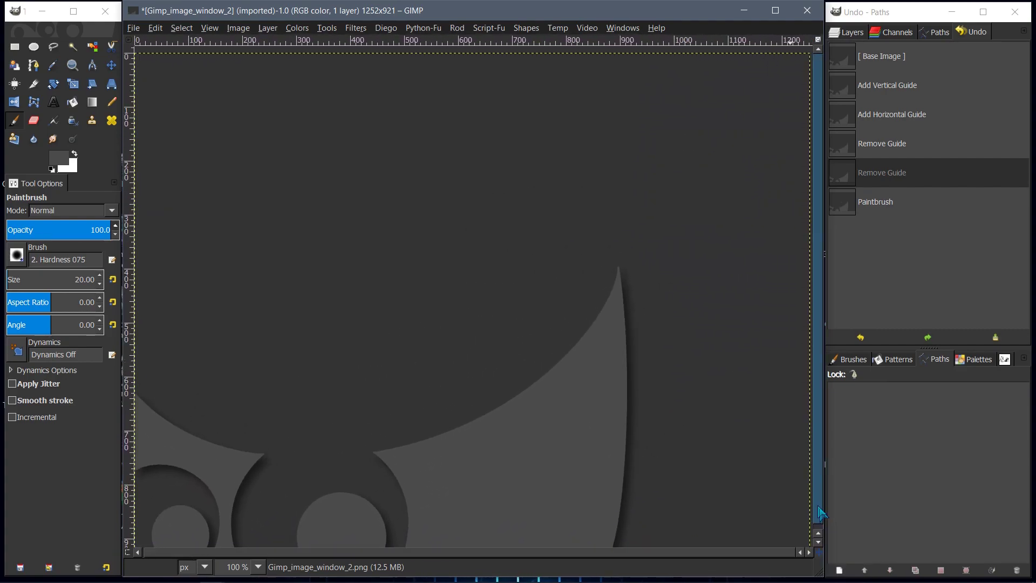
click(156, 30)
click(190, 336)
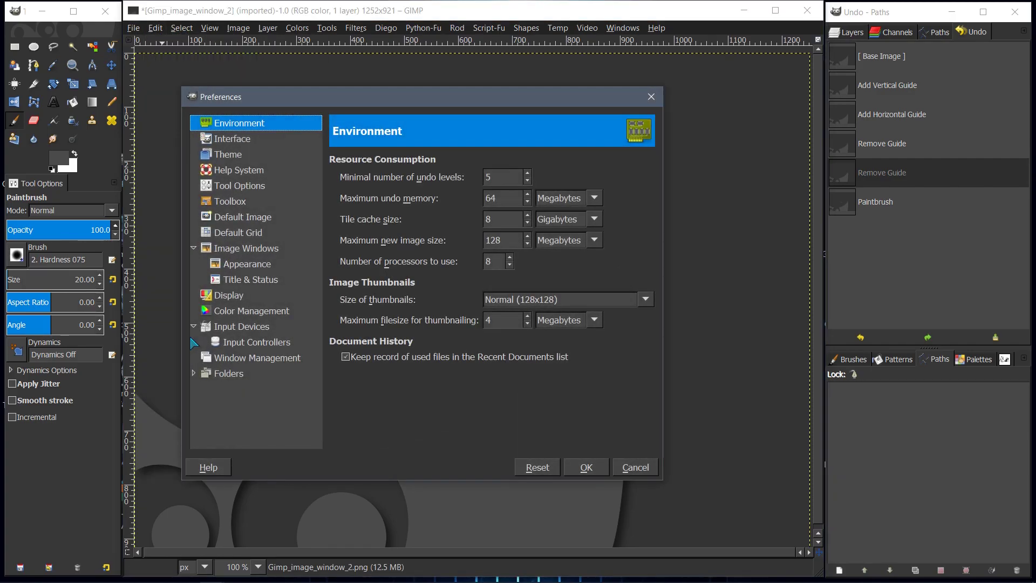
click(227, 141)
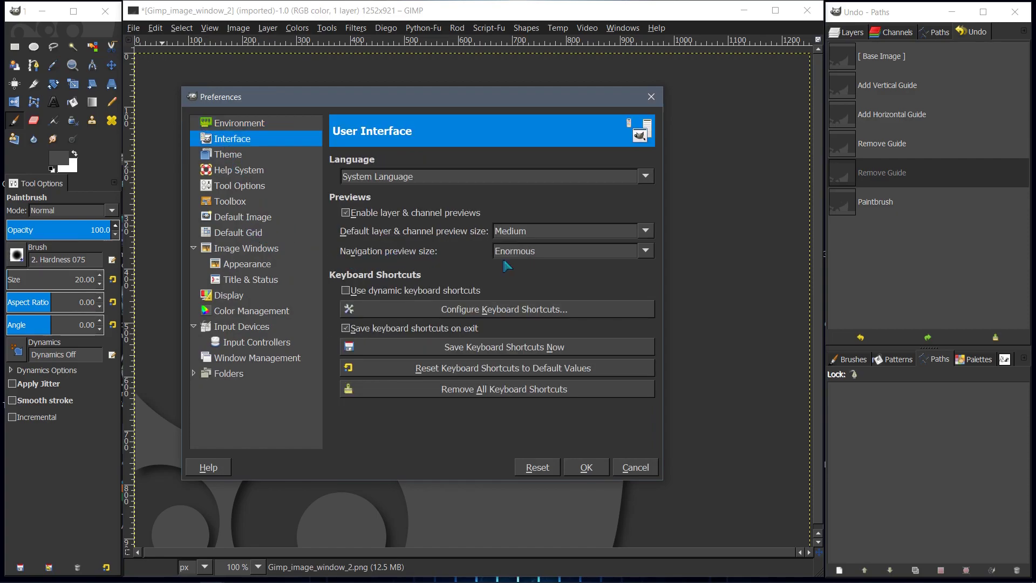
click(646, 252)
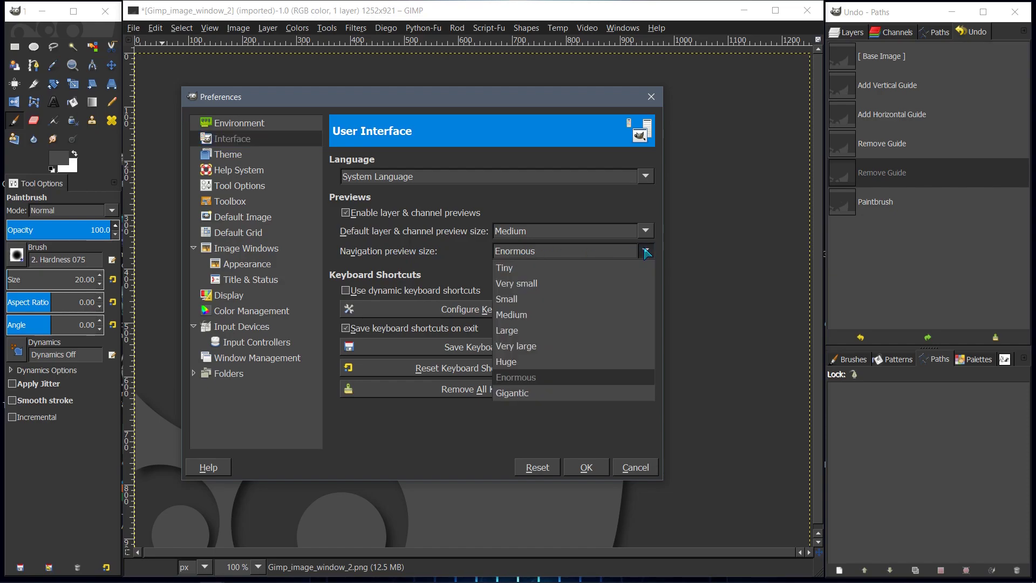
click(514, 302)
click(586, 467)
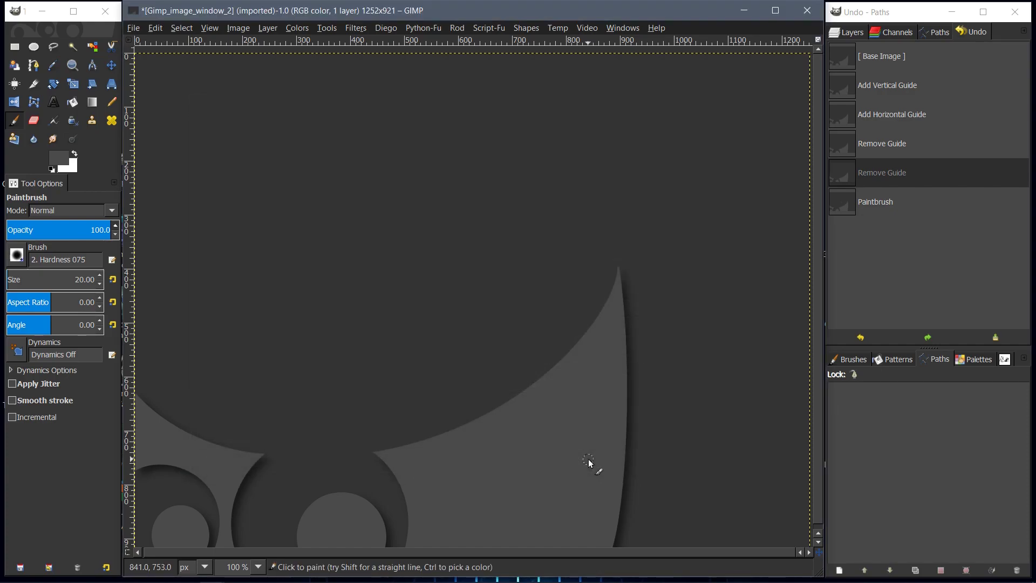
mouse_move(820, 556)
mouse_down()
mouse_move(811, 548)
mouse_move(825, 545)
mouse_move(809, 542)
mouse_up()
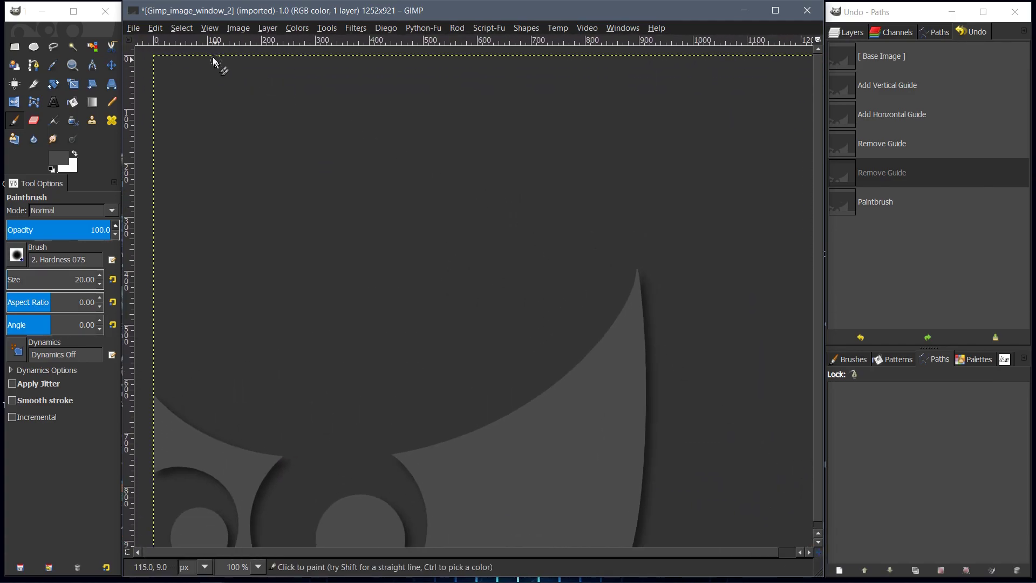
Set the navigation preview size to Enormous in the interface preferences and try the preview on the image
click(157, 29)
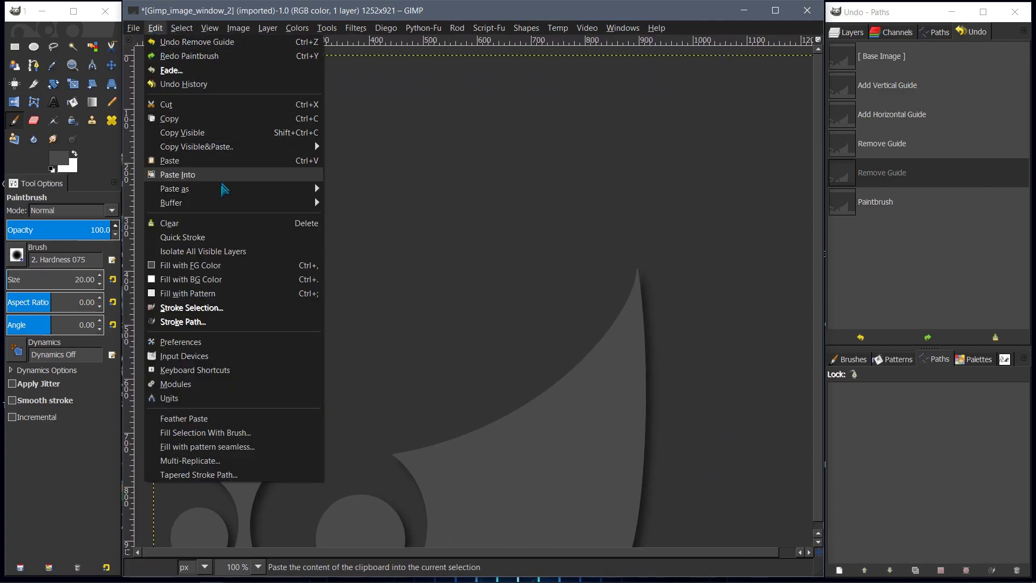
click(181, 342)
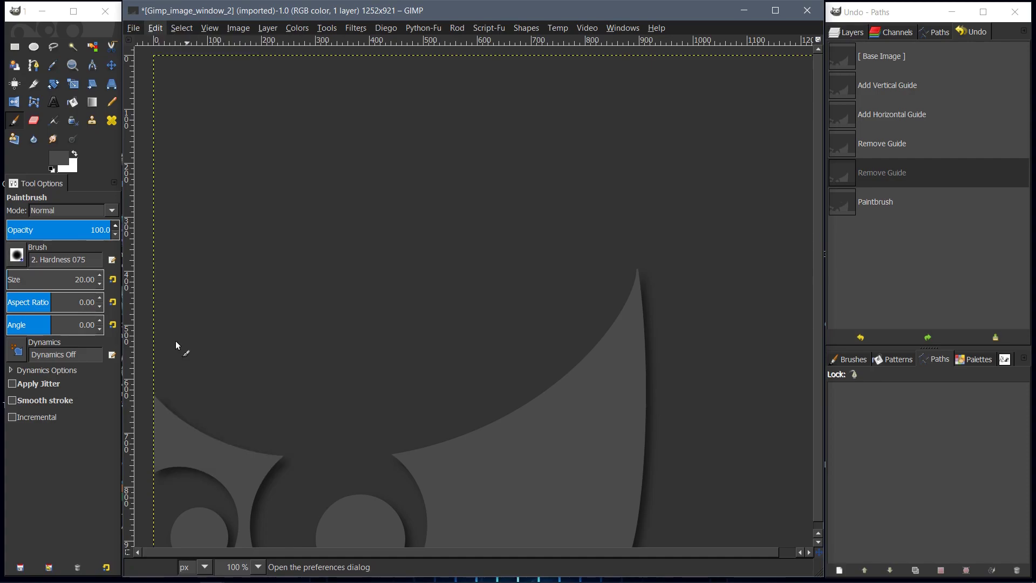
click(226, 139)
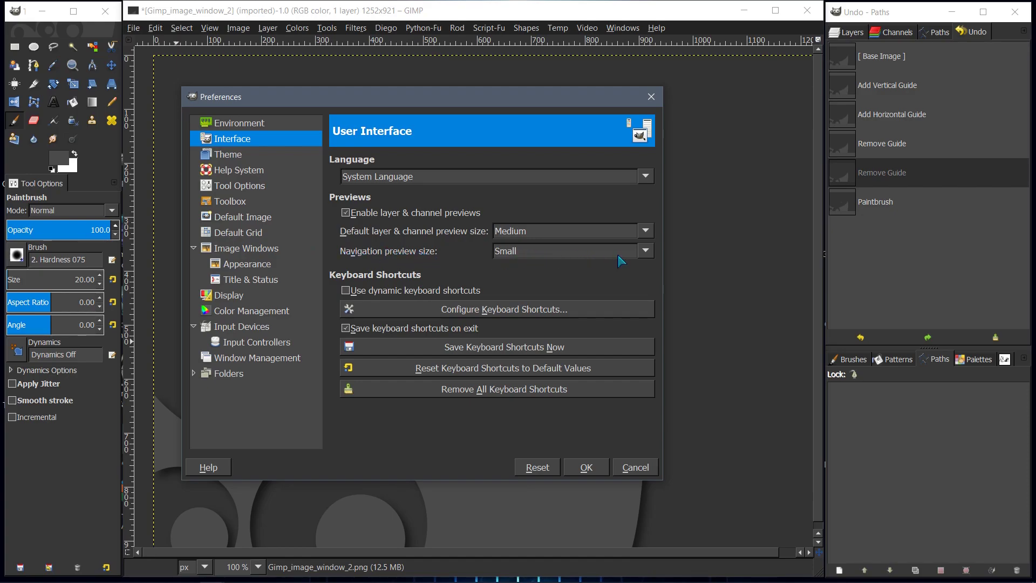
click(646, 250)
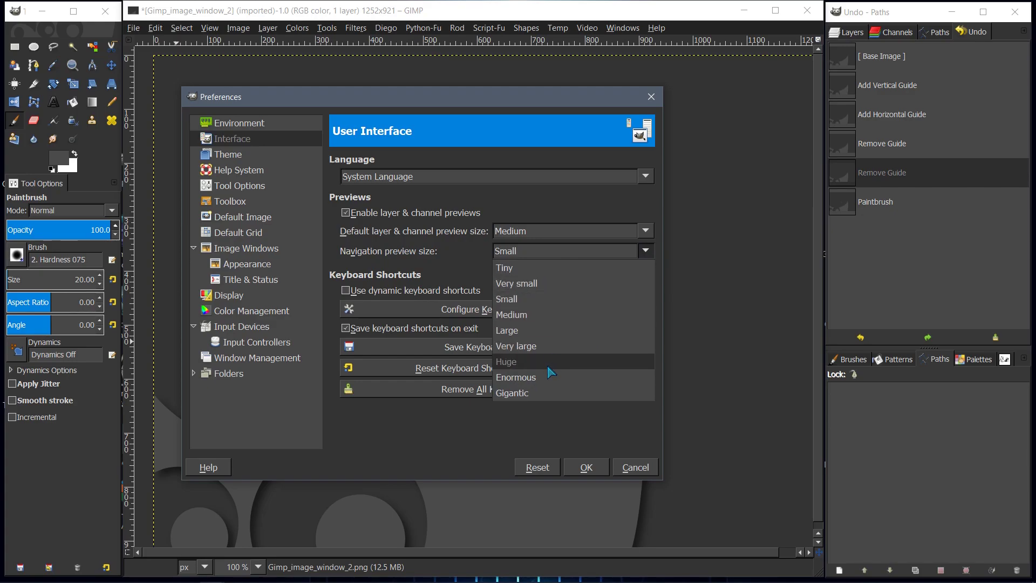
click(538, 378)
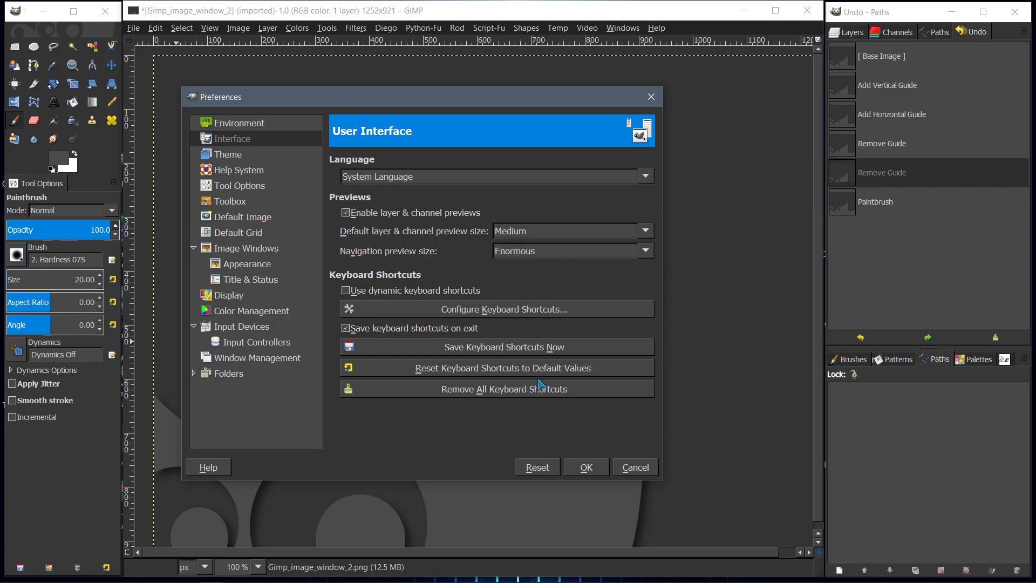
click(581, 468)
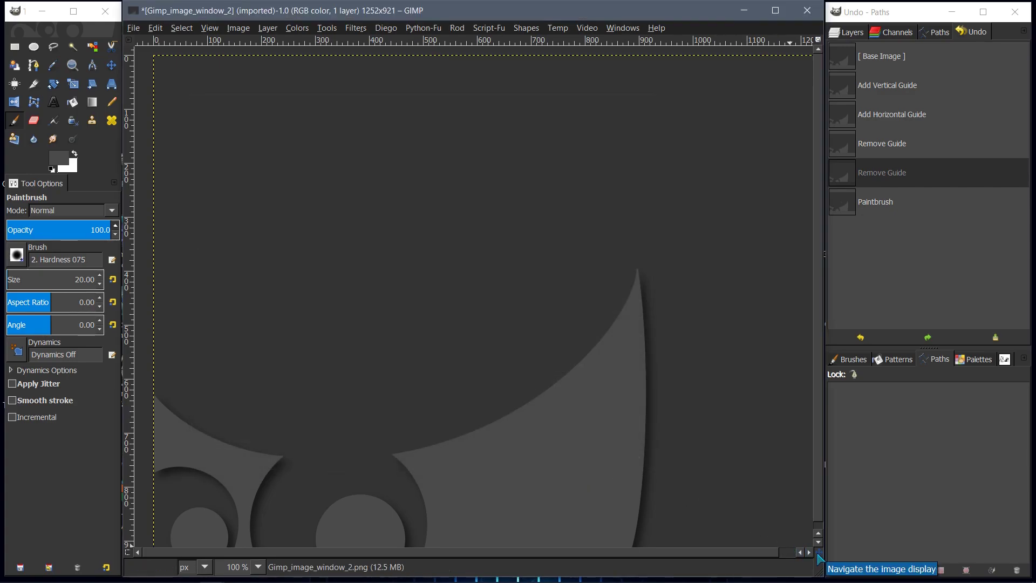
drag(818, 554, 823, 517)
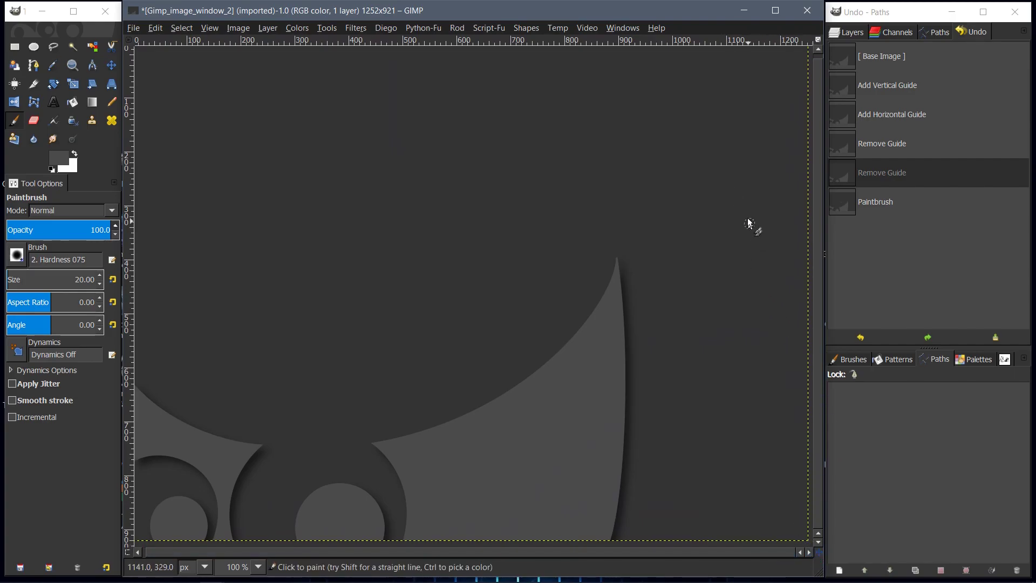
Move and resize the image window, toggling the option that zooms the image when the window size changes
drag(819, 379, 823, 359)
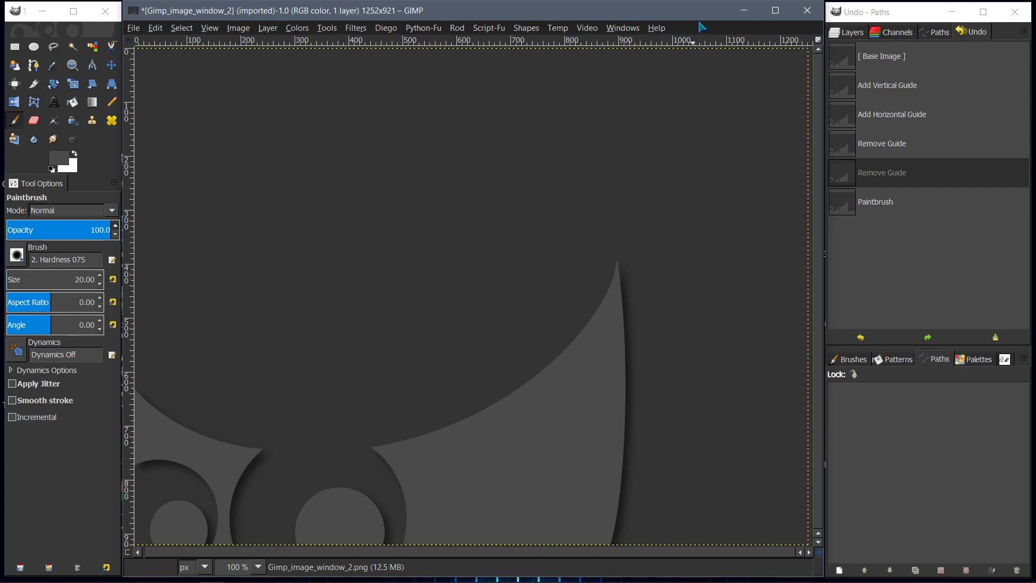
drag(664, 14, 663, 19)
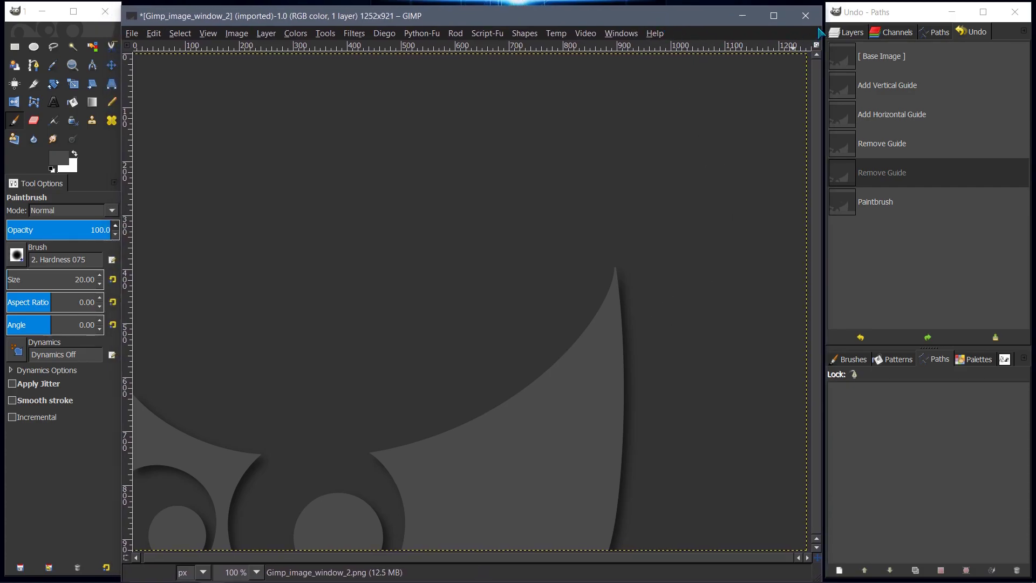
mouse_move(819, 6)
mouse_down()
mouse_move(696, 96)
mouse_move(585, 138)
mouse_move(696, 100)
mouse_move(455, 142)
mouse_move(379, 404)
mouse_move(296, 402)
mouse_move(678, 170)
mouse_move(801, 65)
mouse_move(808, 15)
mouse_move(821, 1)
mouse_up()
click(816, 40)
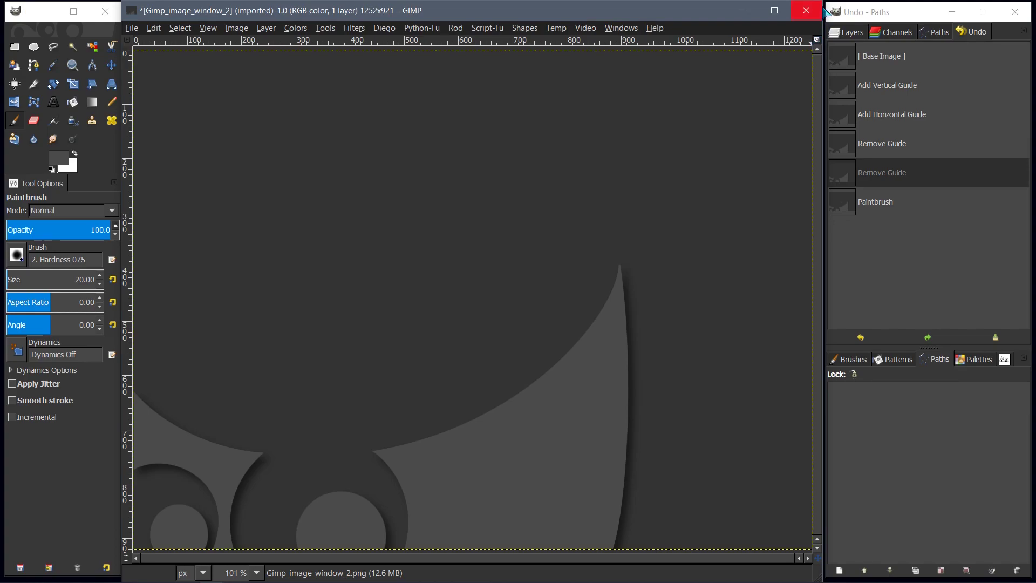
mouse_move(821, 4)
mouse_down()
mouse_move(623, 128)
mouse_move(357, 207)
mouse_move(342, 305)
mouse_move(303, 389)
mouse_move(270, 412)
mouse_move(458, 221)
mouse_move(717, 54)
mouse_move(804, 26)
mouse_move(820, 5)
mouse_up()
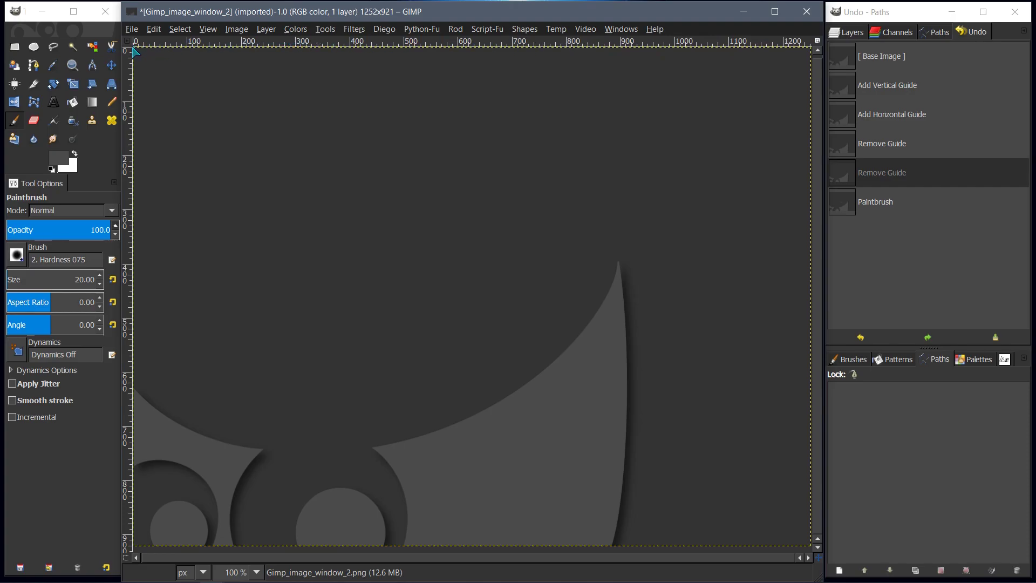
Activate the Move tool and show the image's layers in place of the undo history
key(m)
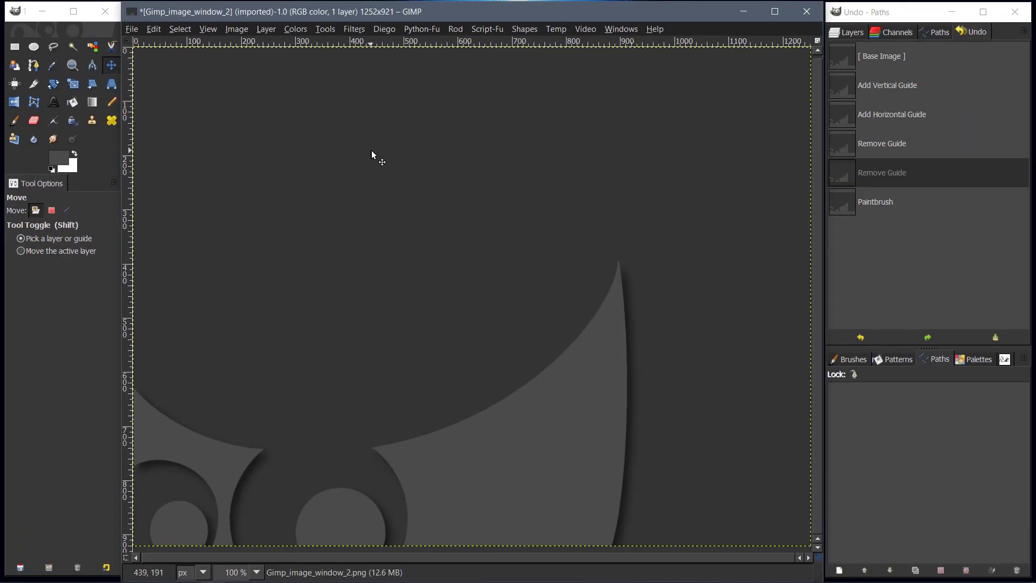
click(846, 34)
click(605, 15)
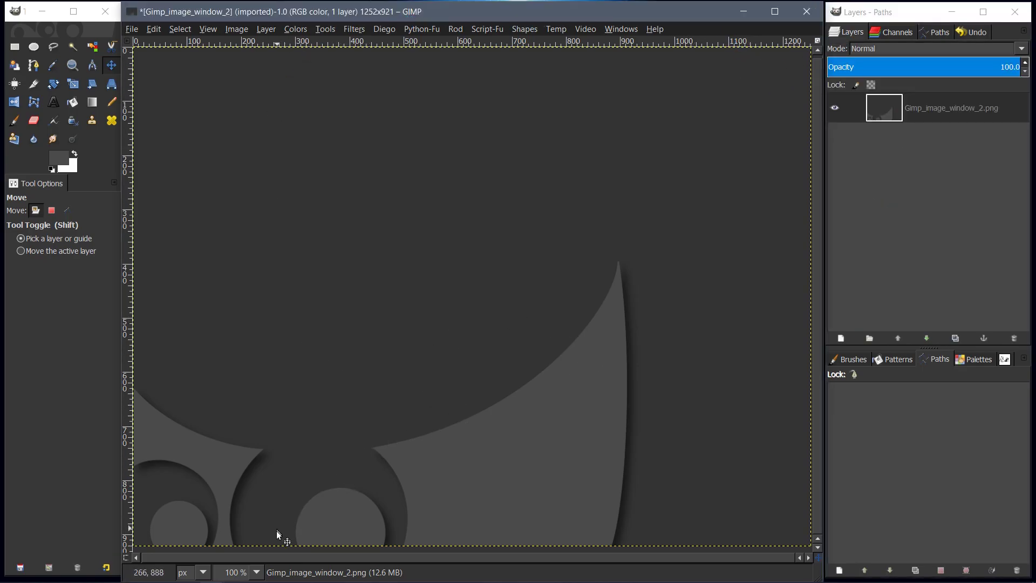
Look at the zoom level list, the ruler unit list and the image menu at the rulers' corner
click(256, 572)
click(257, 573)
click(205, 573)
click(205, 573)
click(128, 41)
click(127, 41)
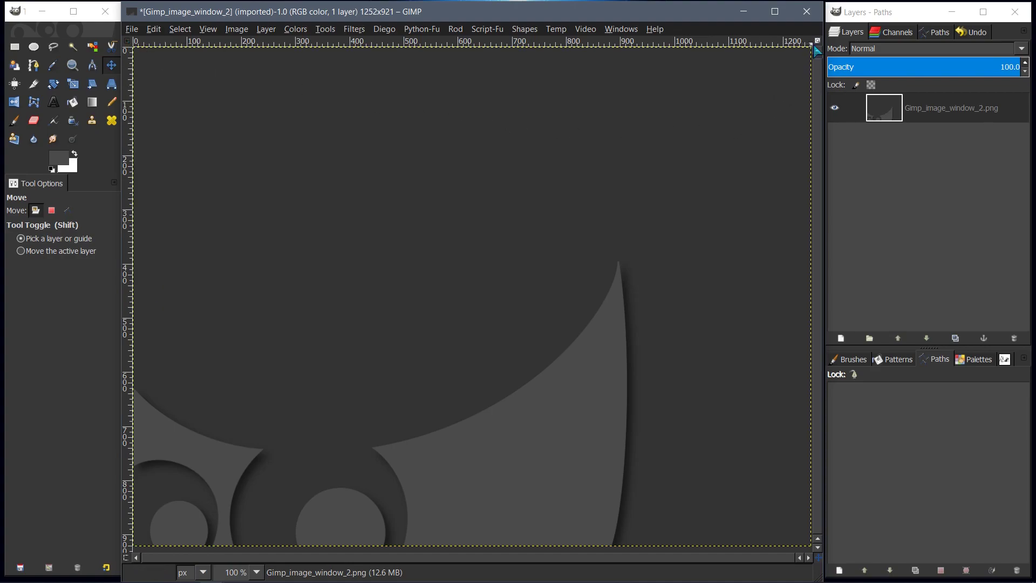